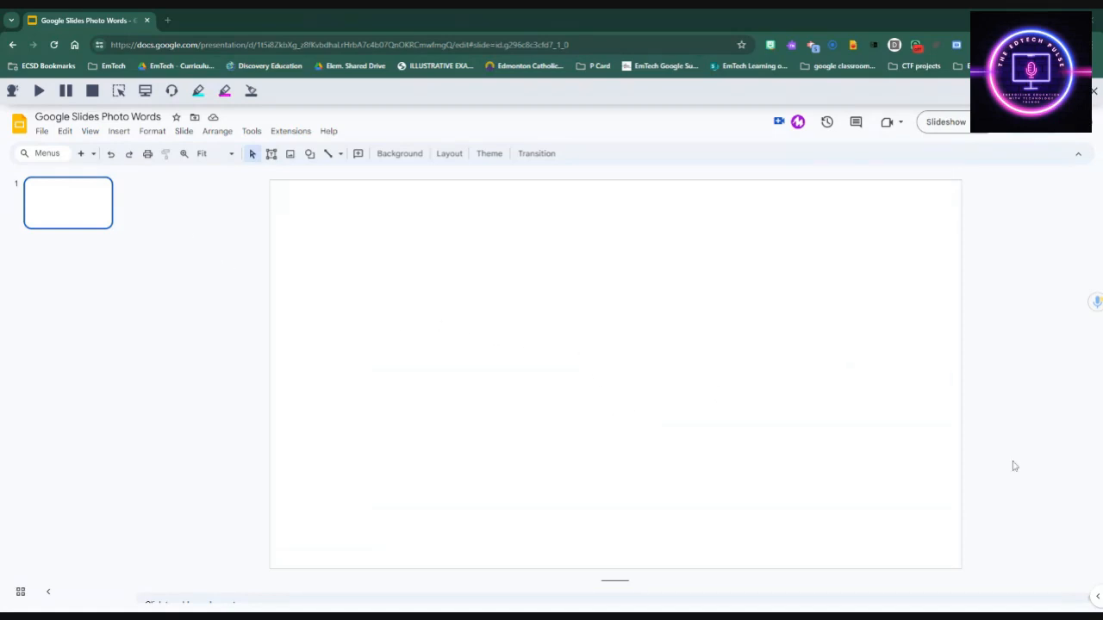
# Step: Add a second slide, then a third slide using the Blank layout
pyautogui.click(81, 154)
pyautogui.click(93, 209)
pyautogui.click(56, 250)
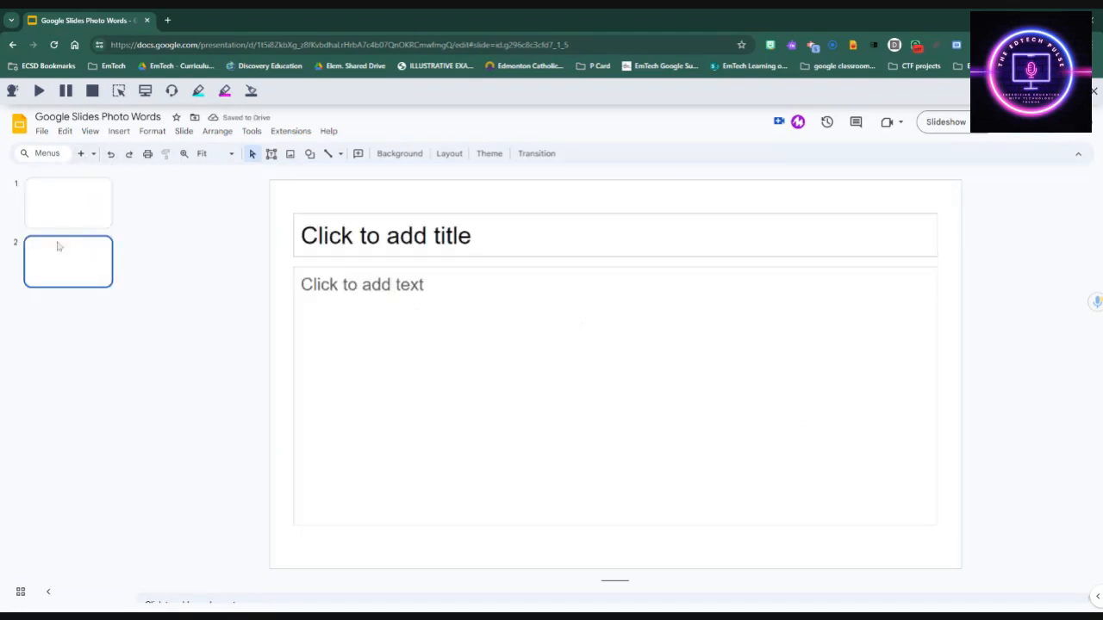
pyautogui.click(93, 154)
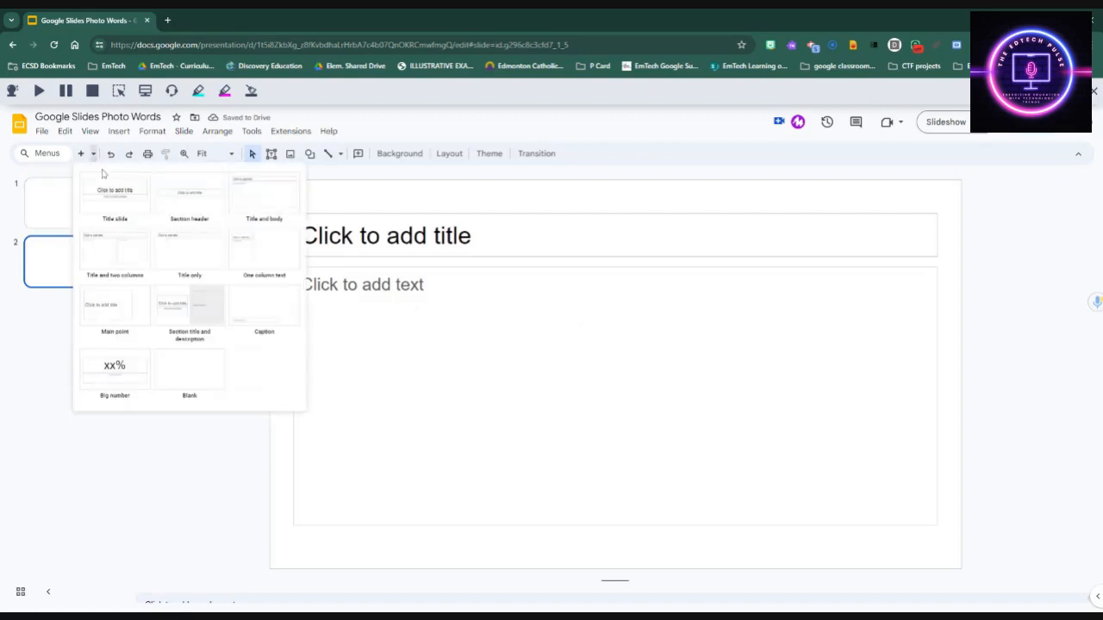
pyautogui.click(191, 372)
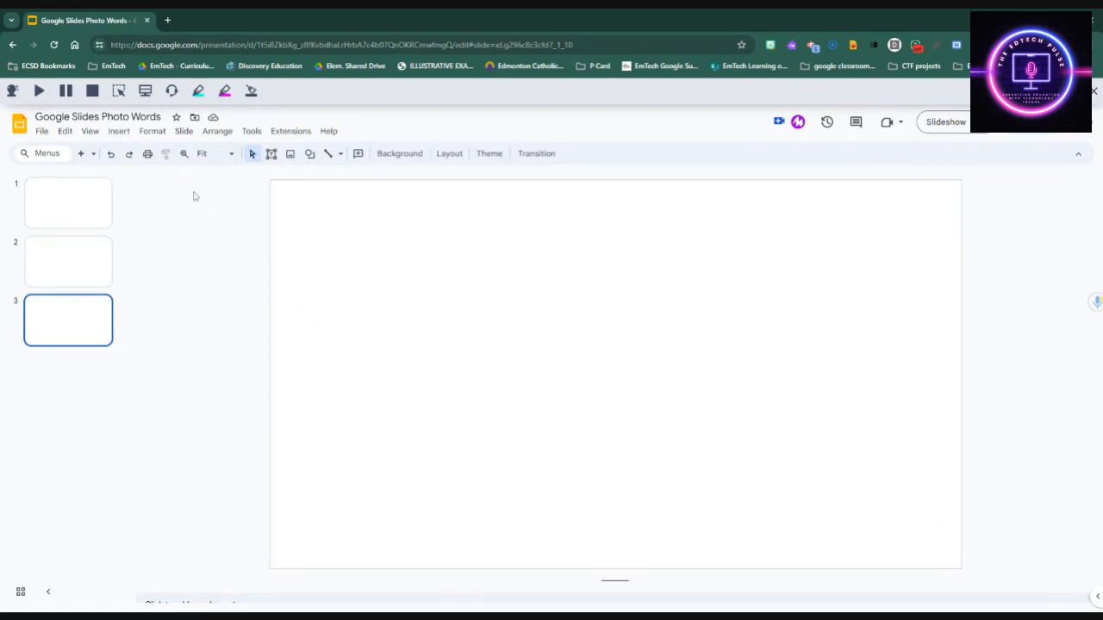
# Step: Insert word art reading REMEMBER onto the blank third slide
pyautogui.click(120, 134)
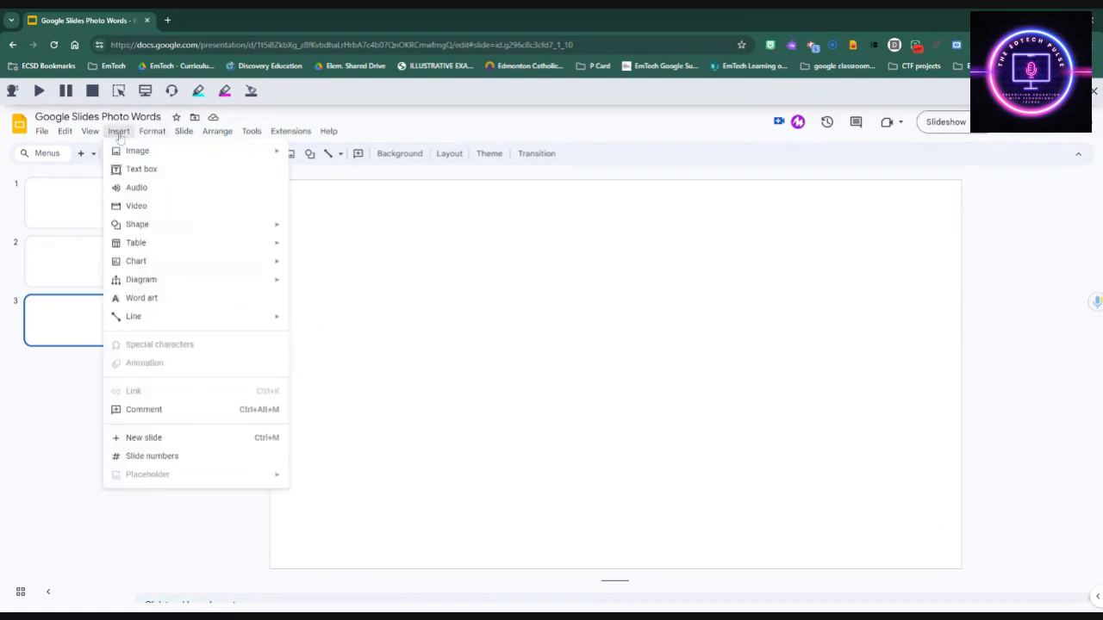
pyautogui.click(192, 302)
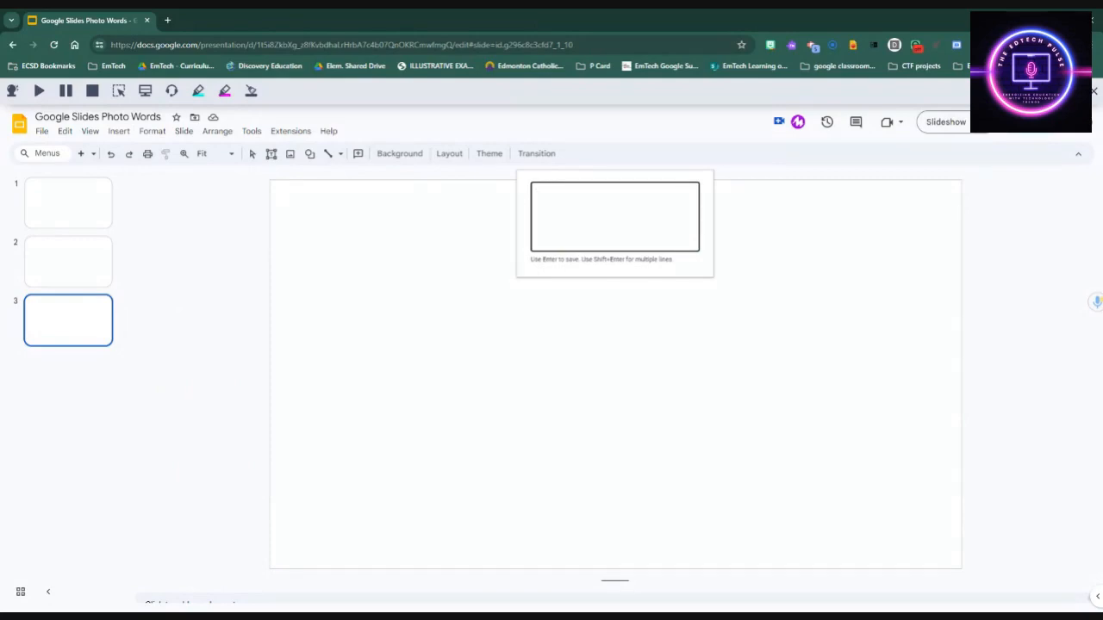
pyautogui.write('p')
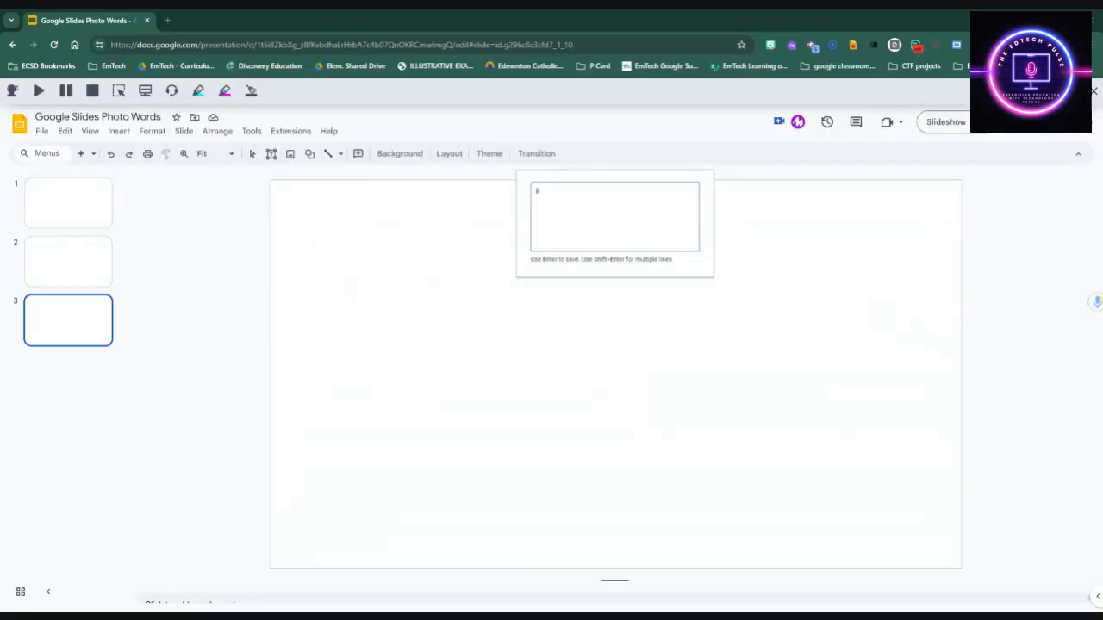
pyautogui.click(541, 191)
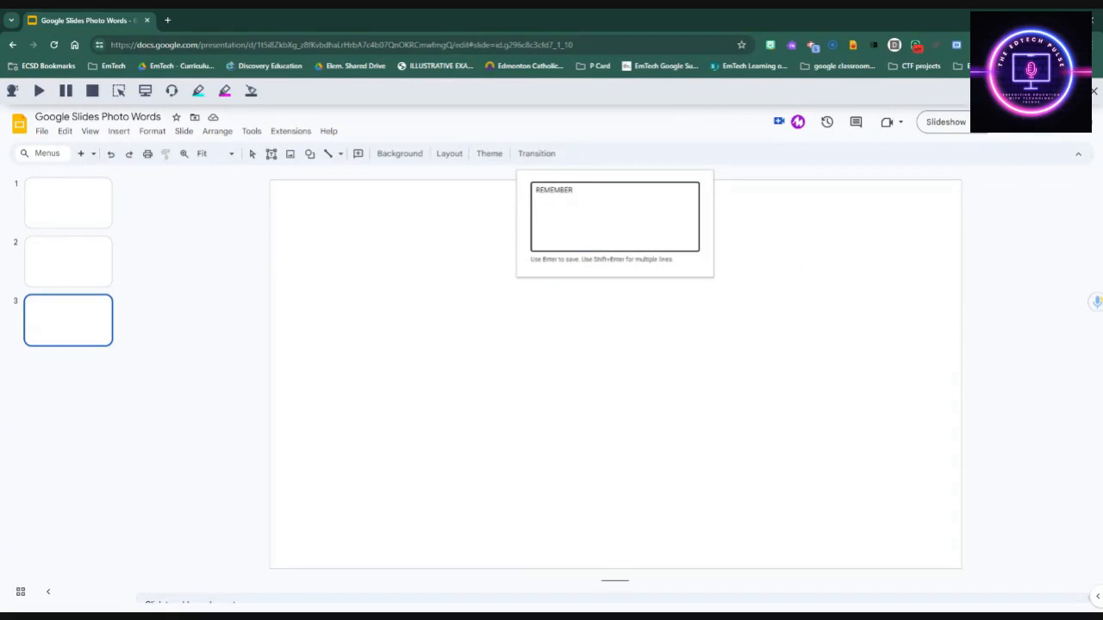
pyautogui.press('Return')
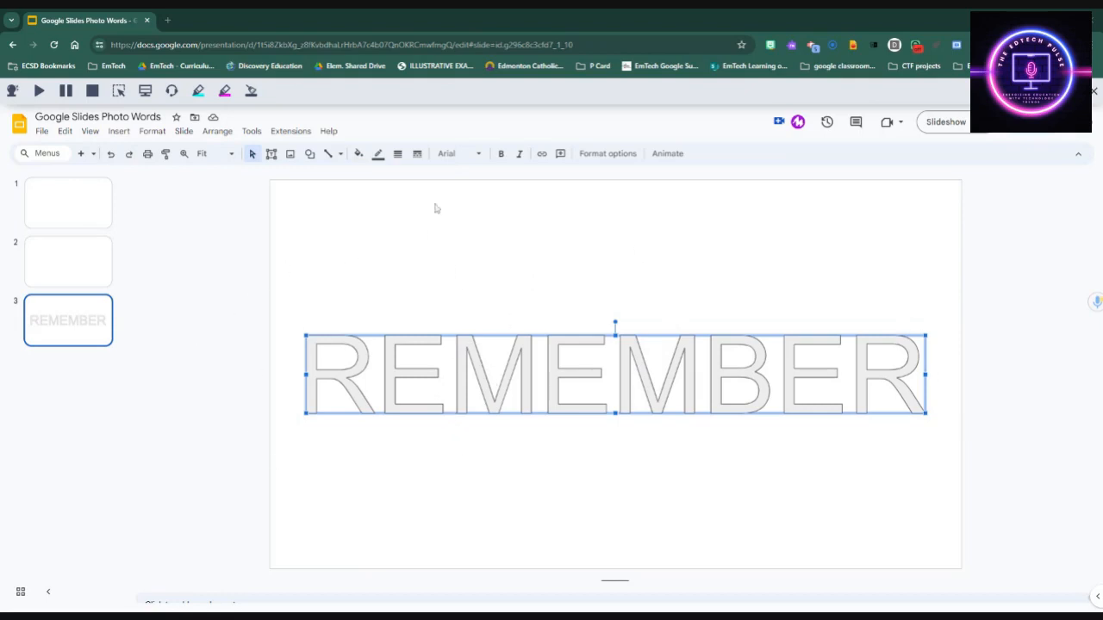
# Step: Change the REMEMBER word art font to Zilla Slab Highlight from More fonts
pyautogui.click(483, 154)
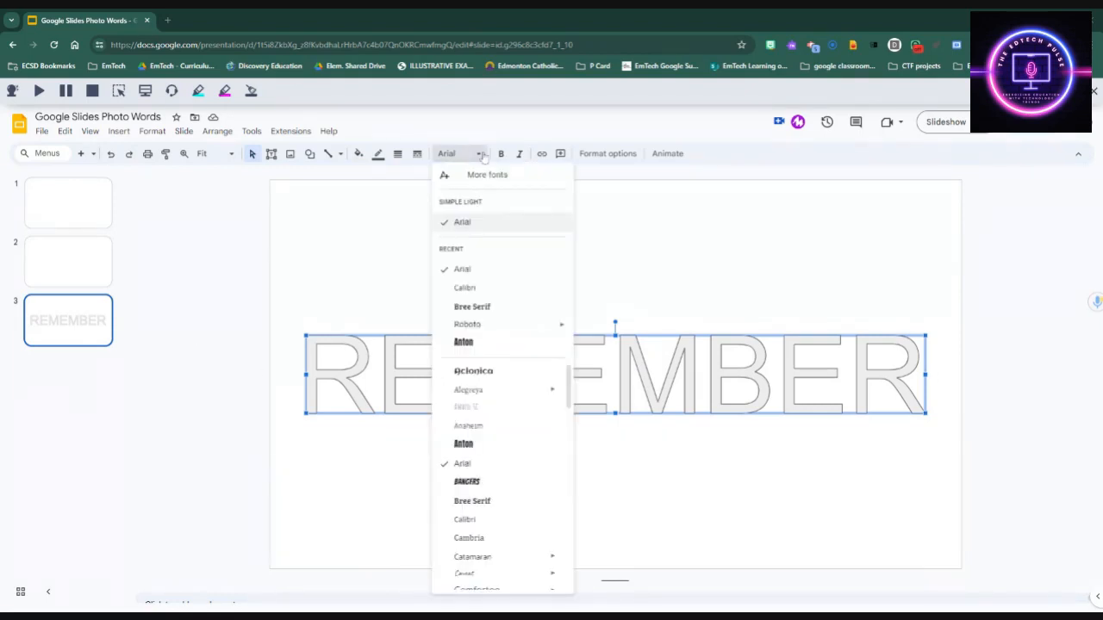
pyautogui.click(486, 176)
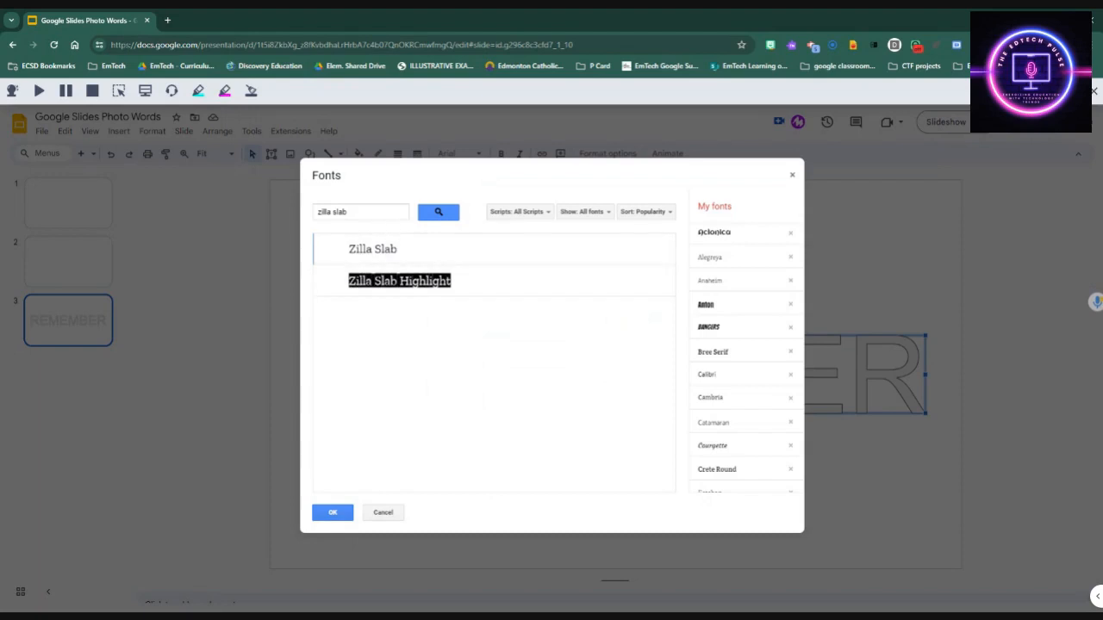
pyautogui.click(414, 282)
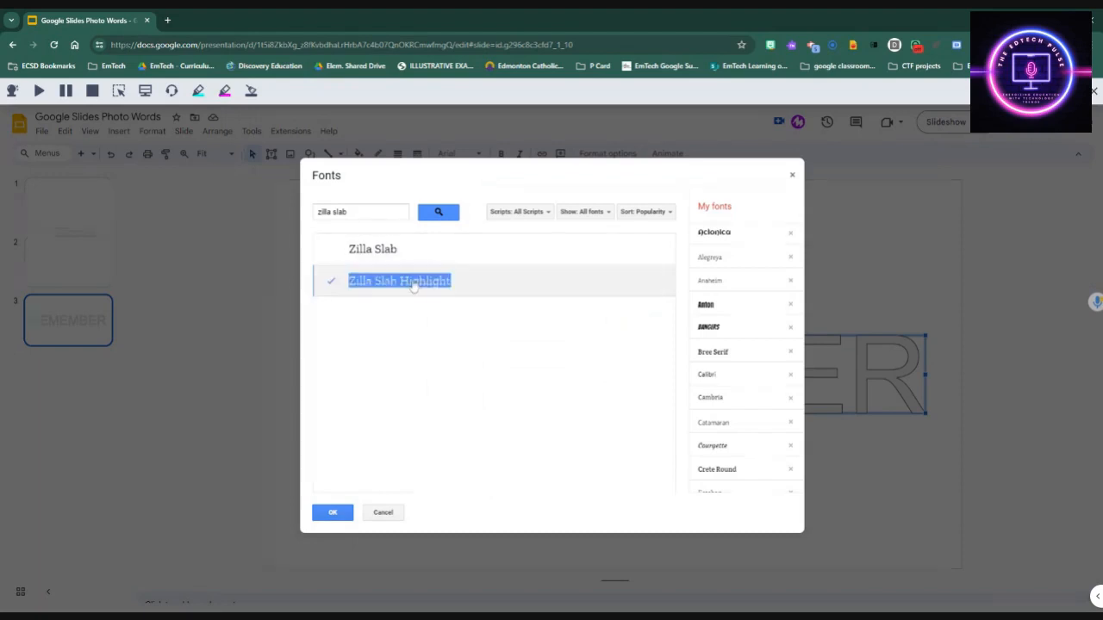
pyautogui.click(325, 514)
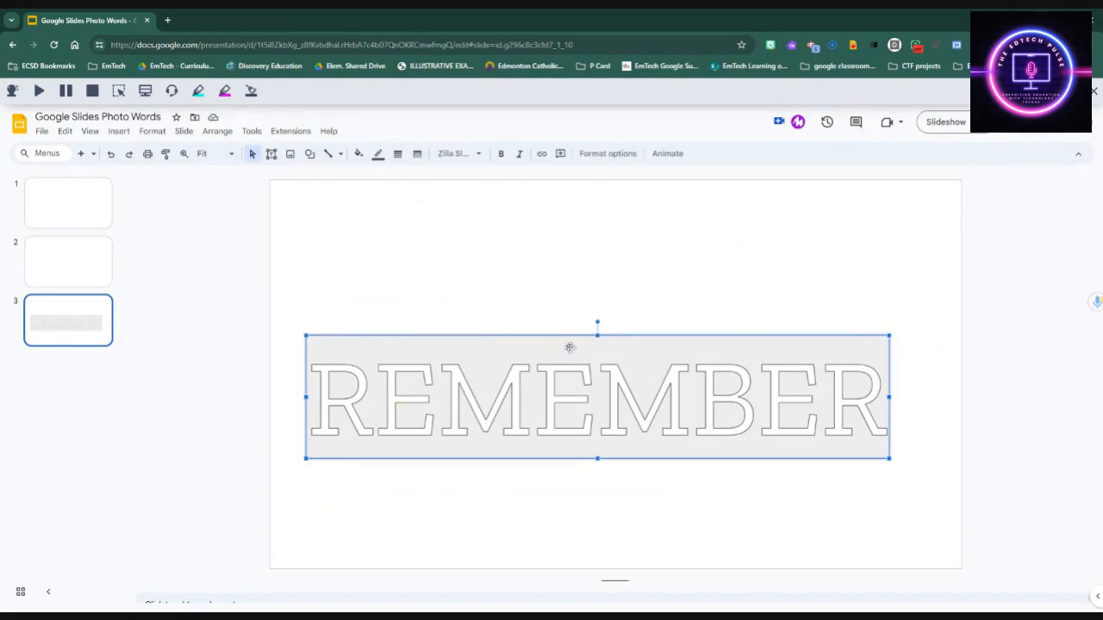
# Step: Nudge the REMEMBER word art slightly up and right, and make it bold
pyautogui.moveTo(565, 358); pyautogui.dragTo(585, 344)
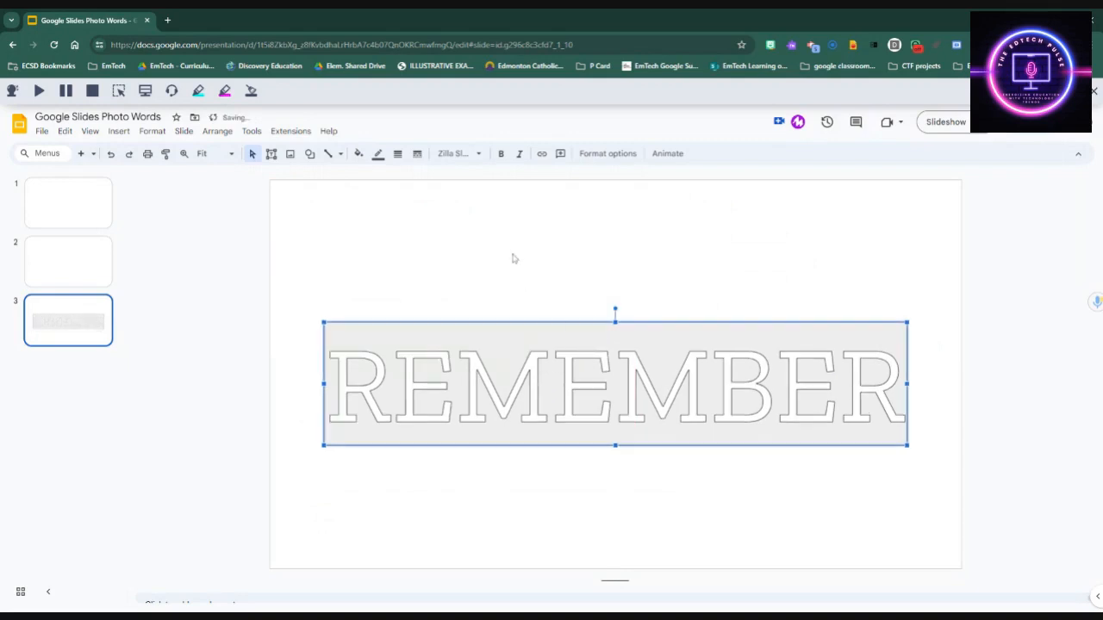
pyautogui.click(501, 154)
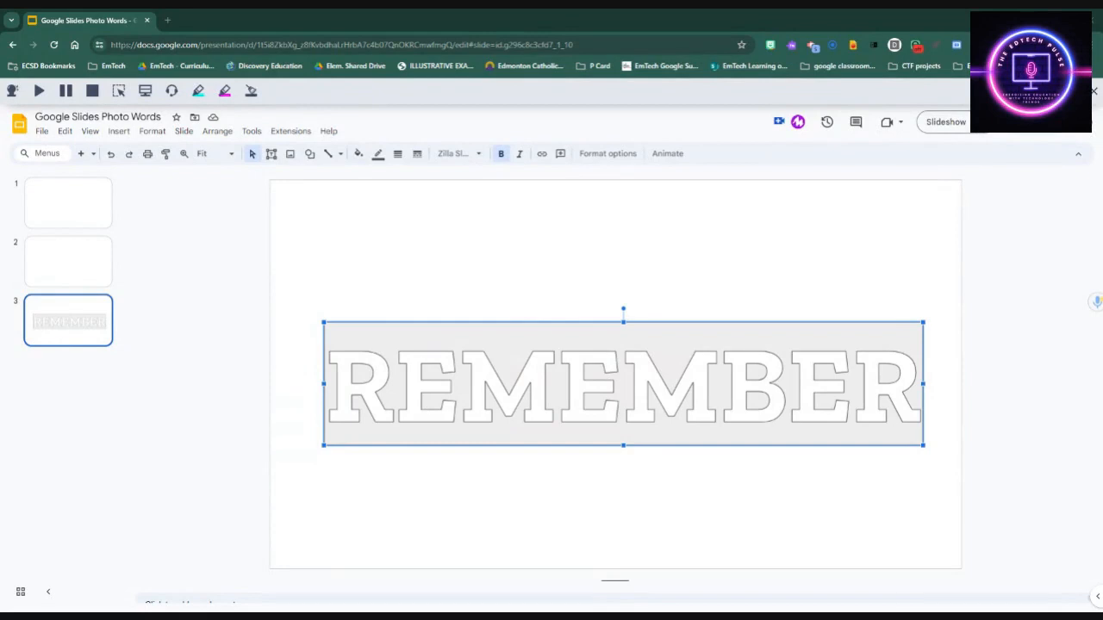
pyautogui.click(121, 131)
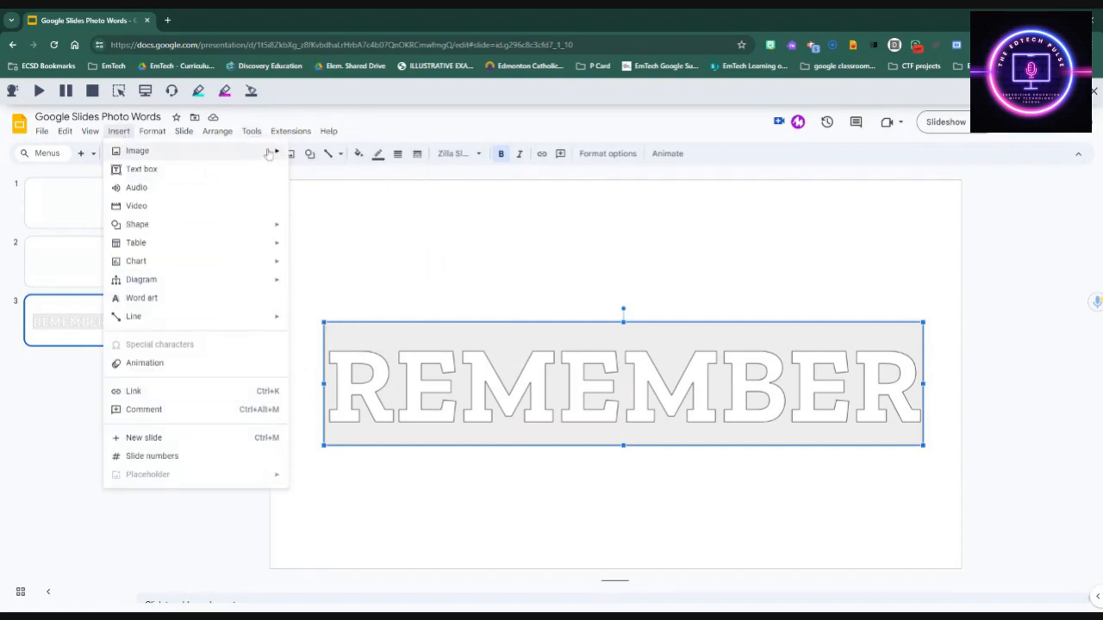
# Step: Insert a web image of a red poppy field found by searching 'Poppies'
pyautogui.moveTo(172, 151)
pyautogui.click(338, 173)
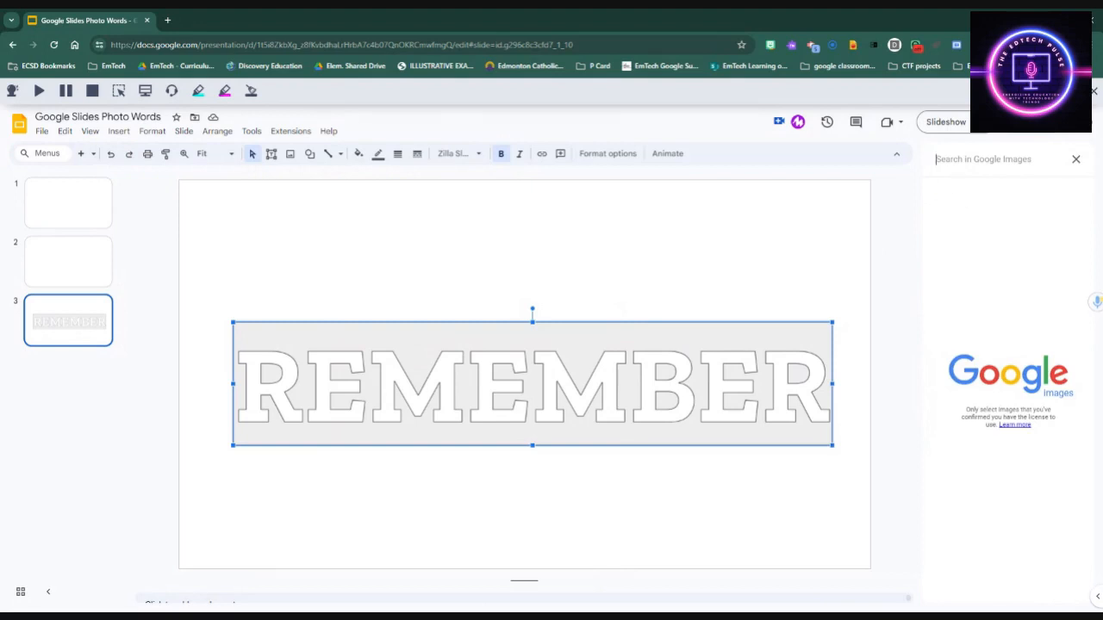
pyautogui.write('Poppie')
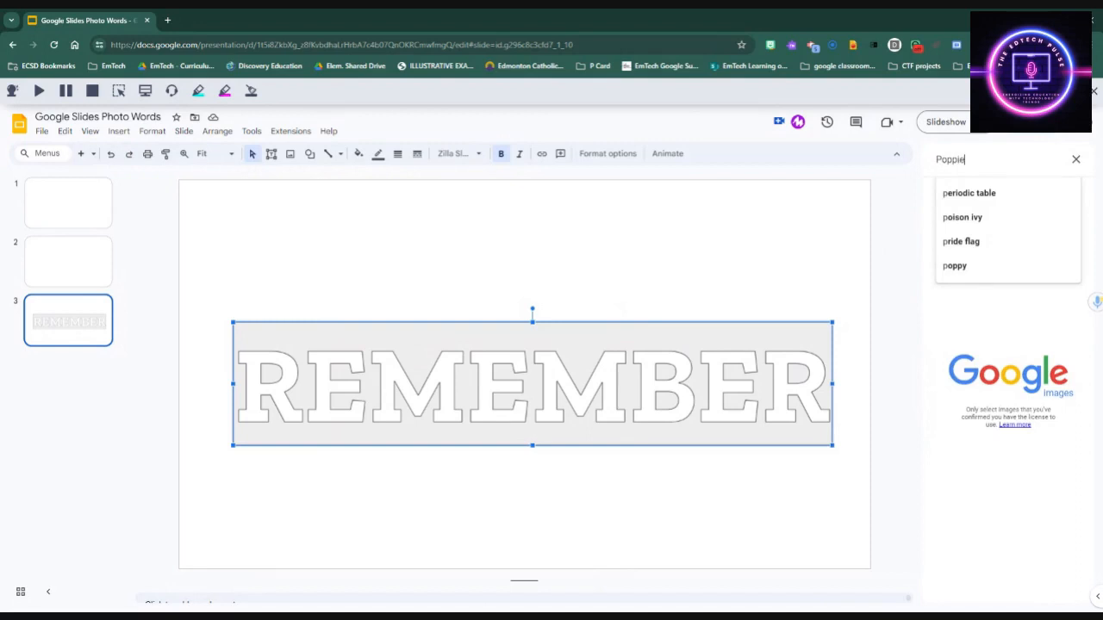
pyautogui.write('s')
pyautogui.press('Return')
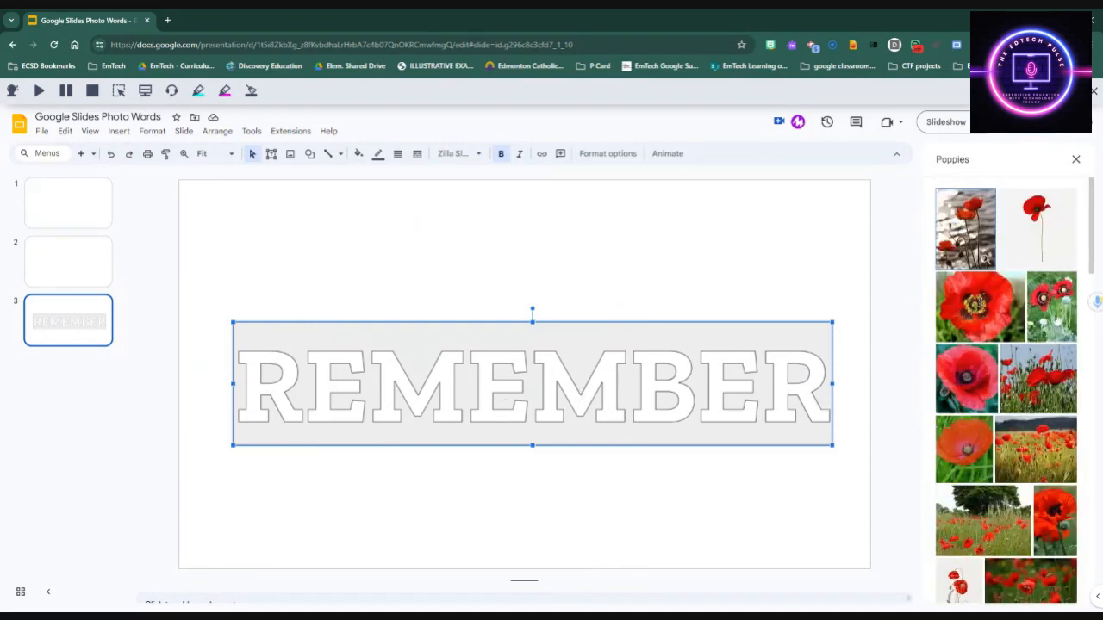
pyautogui.scroll(-2, 1058, 320)
pyautogui.scroll(-2, 971, 517)
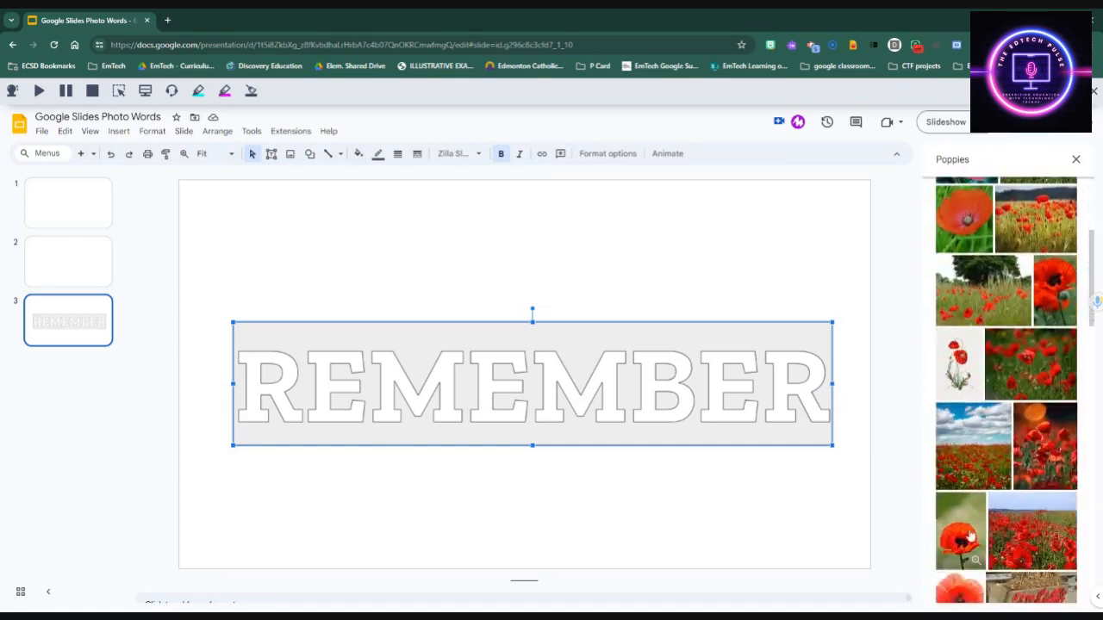
pyautogui.click(981, 438)
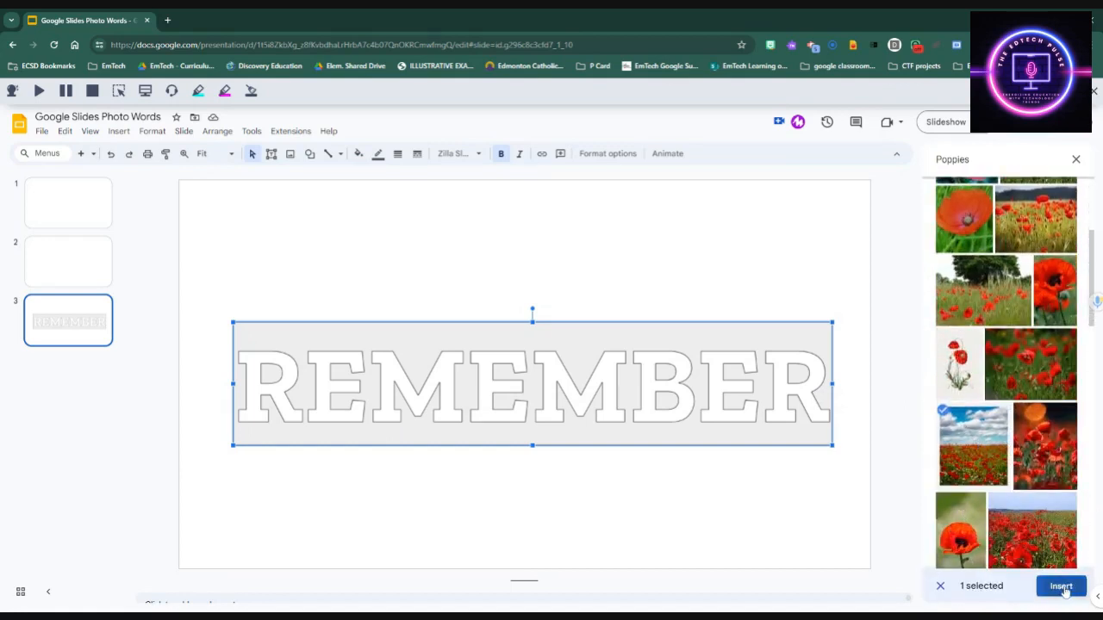
pyautogui.click(1061, 587)
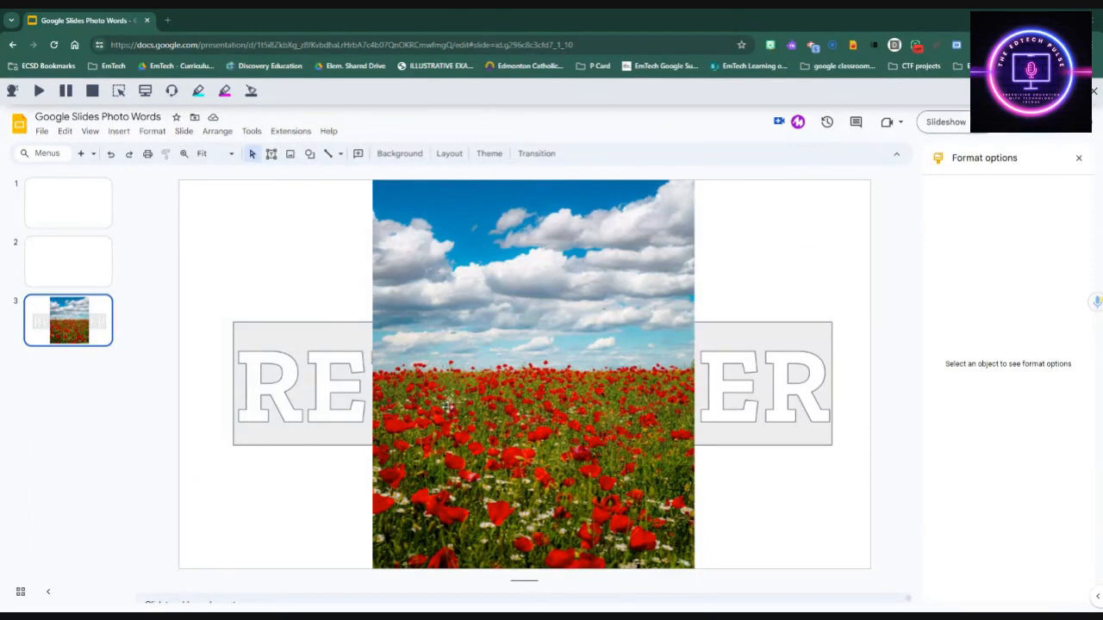
# Step: Set the poppy photo's opacity to about 48% and nudge it slightly down-left
pyautogui.click(580, 385)
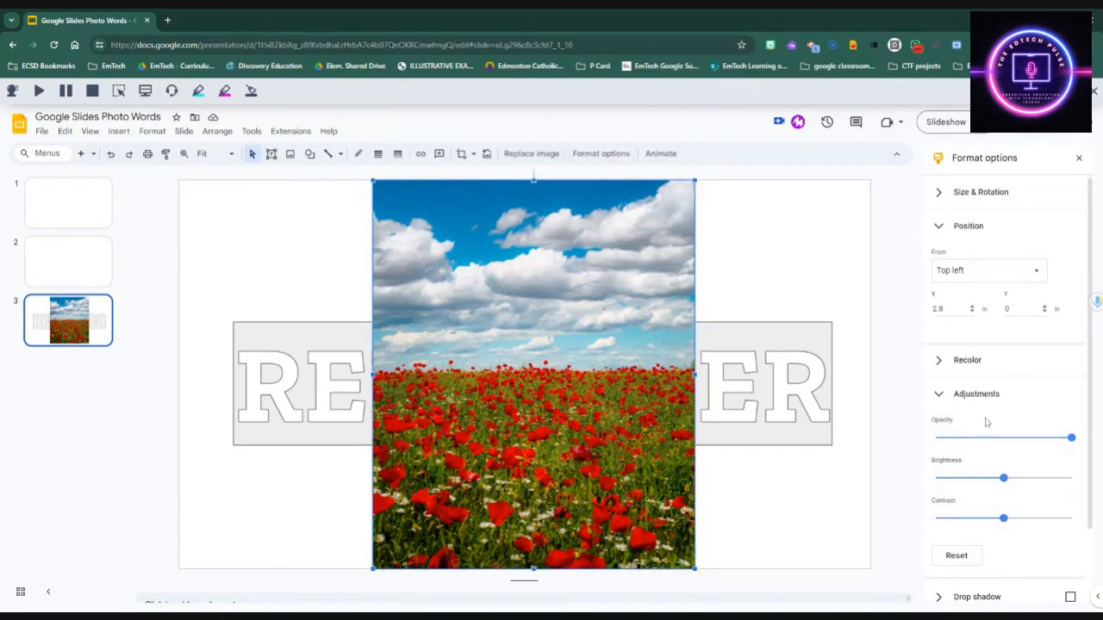
pyautogui.moveTo(1075, 443); pyautogui.dragTo(1007, 446)
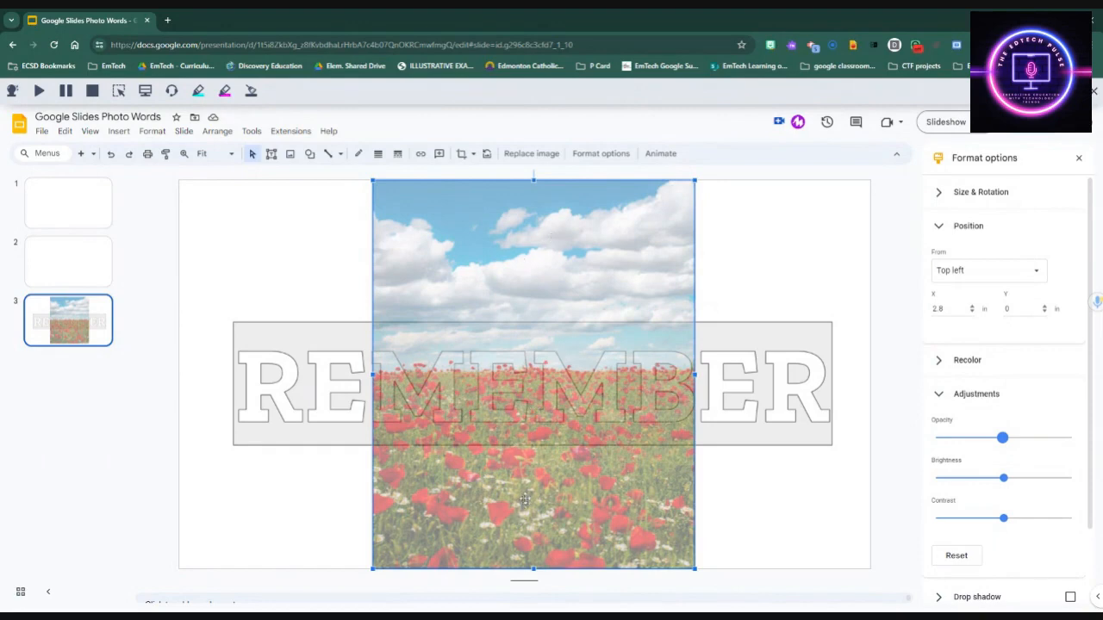
pyautogui.moveTo(524, 499); pyautogui.dragTo(523, 504)
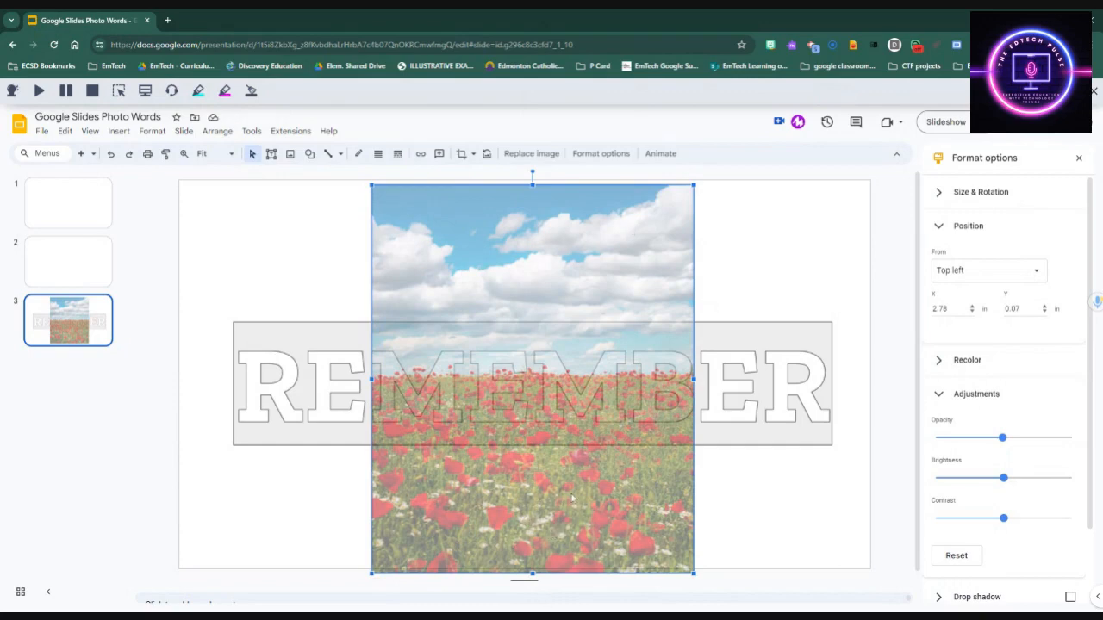
pyautogui.click(333, 339)
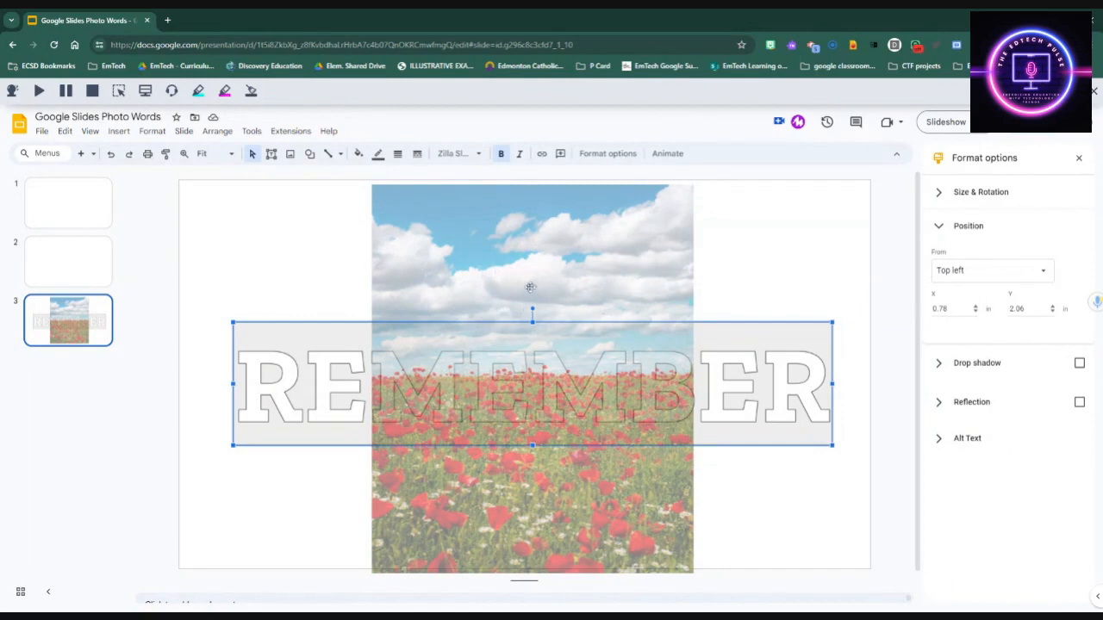
pyautogui.click(532, 293)
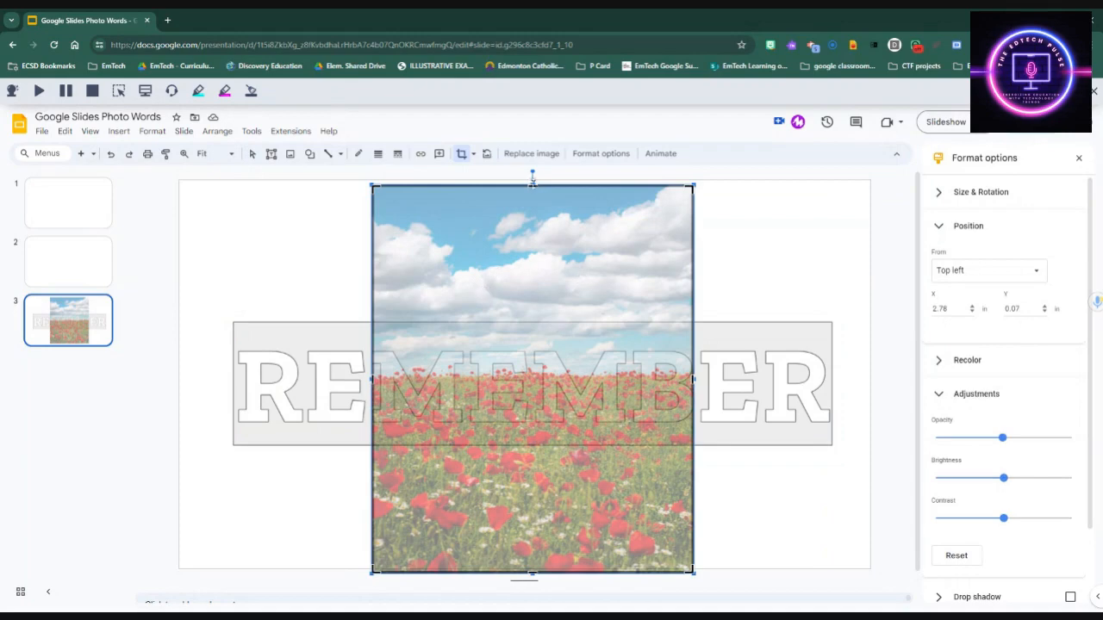
# Step: Crop the poppy photo to a band matching the word art's height, then raise its opacity
pyautogui.moveTo(532, 183); pyautogui.dragTo(533, 325)
pyautogui.hotkey('ctrl', 'z')
pyautogui.moveTo(533, 183); pyautogui.dragTo(548, 328)
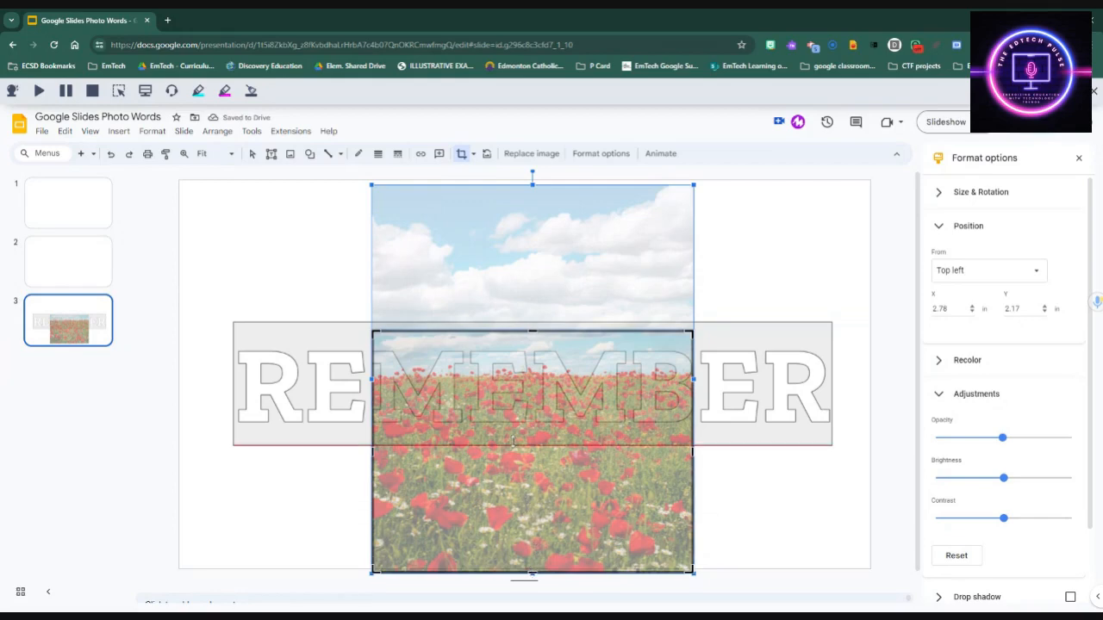
pyautogui.moveTo(518, 435); pyautogui.dragTo(520, 441)
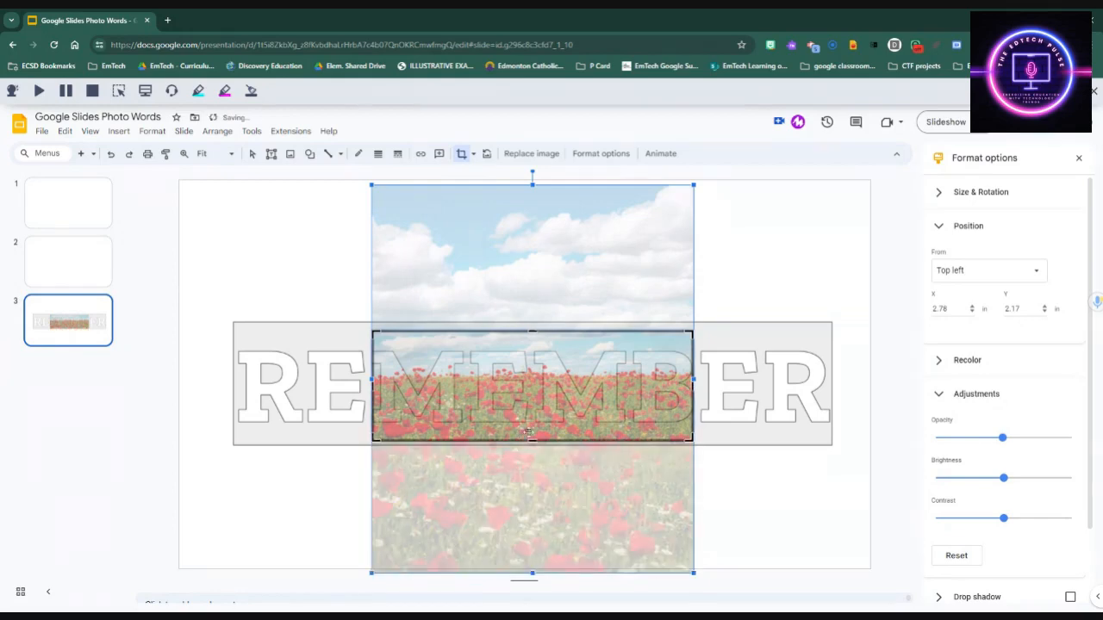
pyautogui.press('Return')
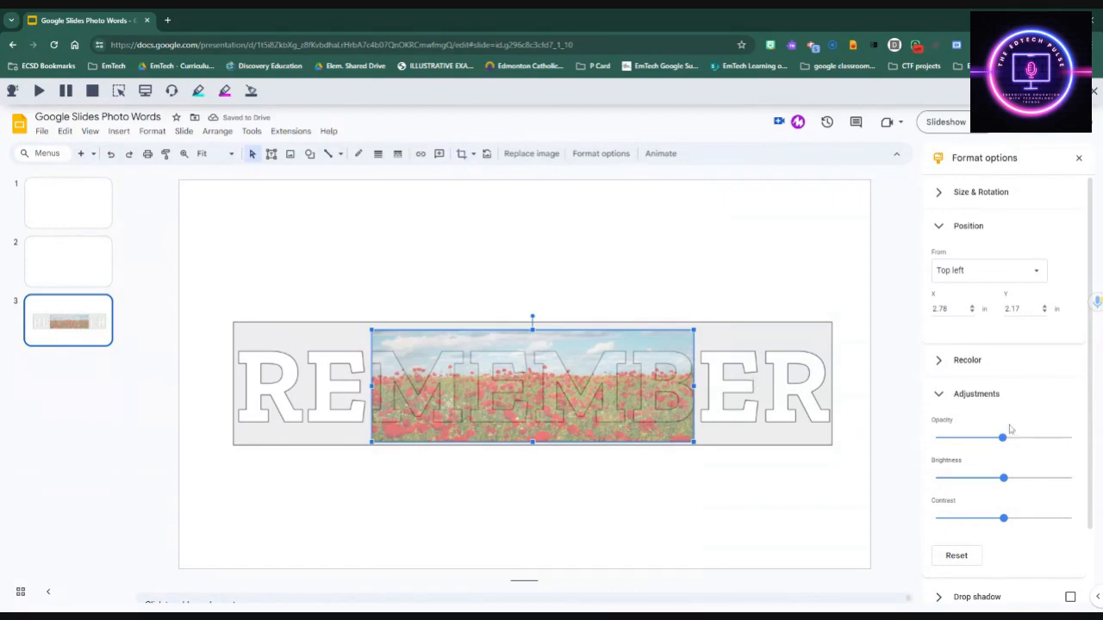
pyautogui.moveTo(1005, 441); pyautogui.dragTo(1071, 438)
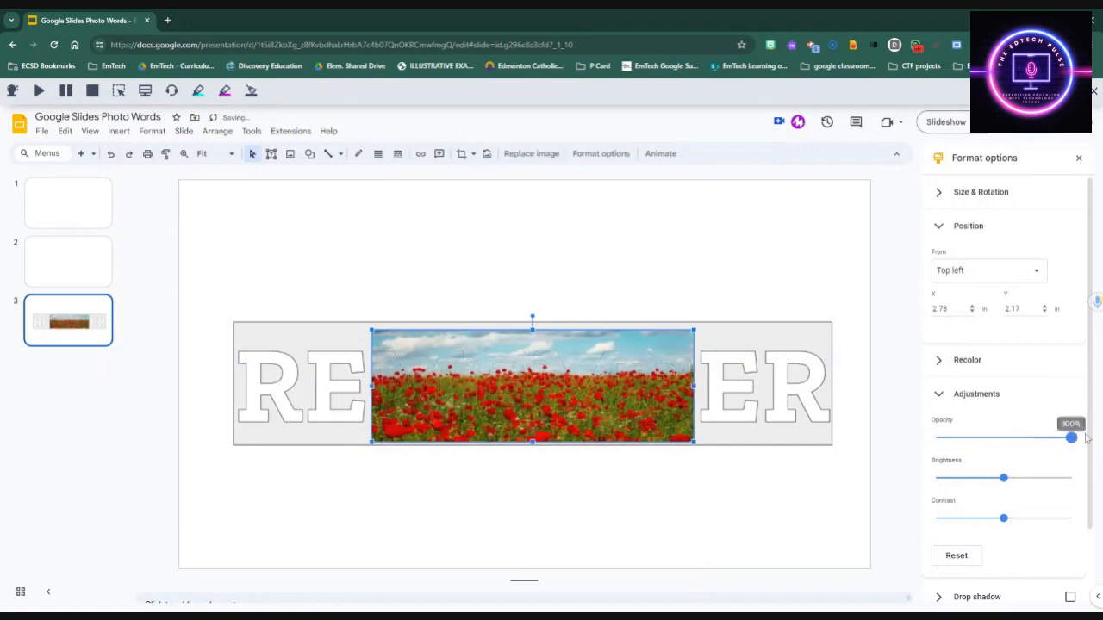
# Step: Send the poppy photo to the back so the field shows through MEMB
pyautogui.rightClick(637, 374)
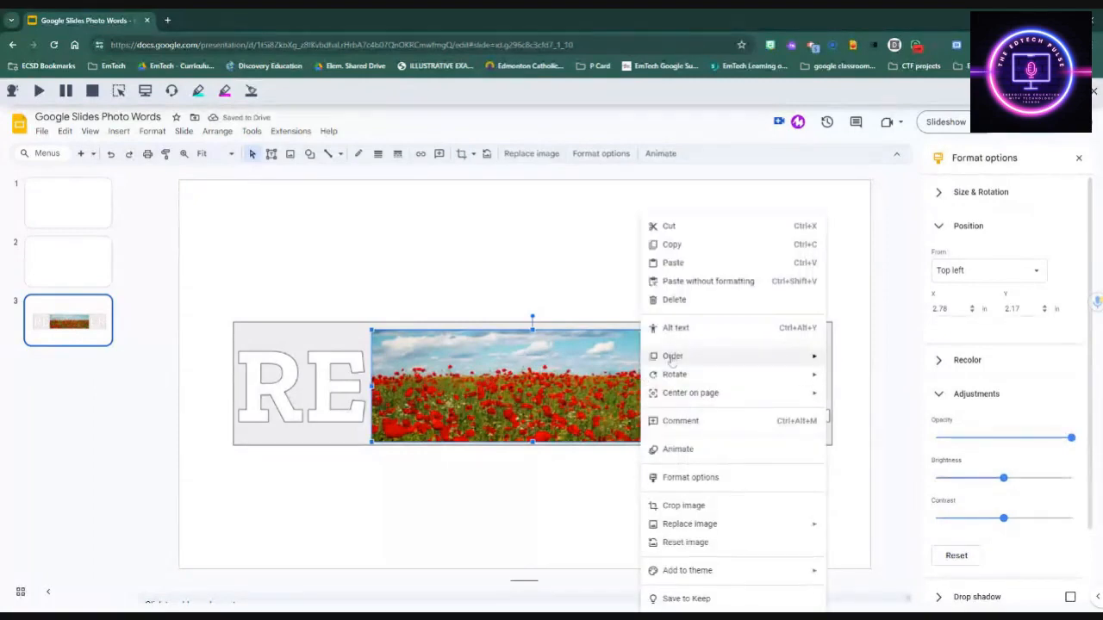
pyautogui.rightClick(627, 374)
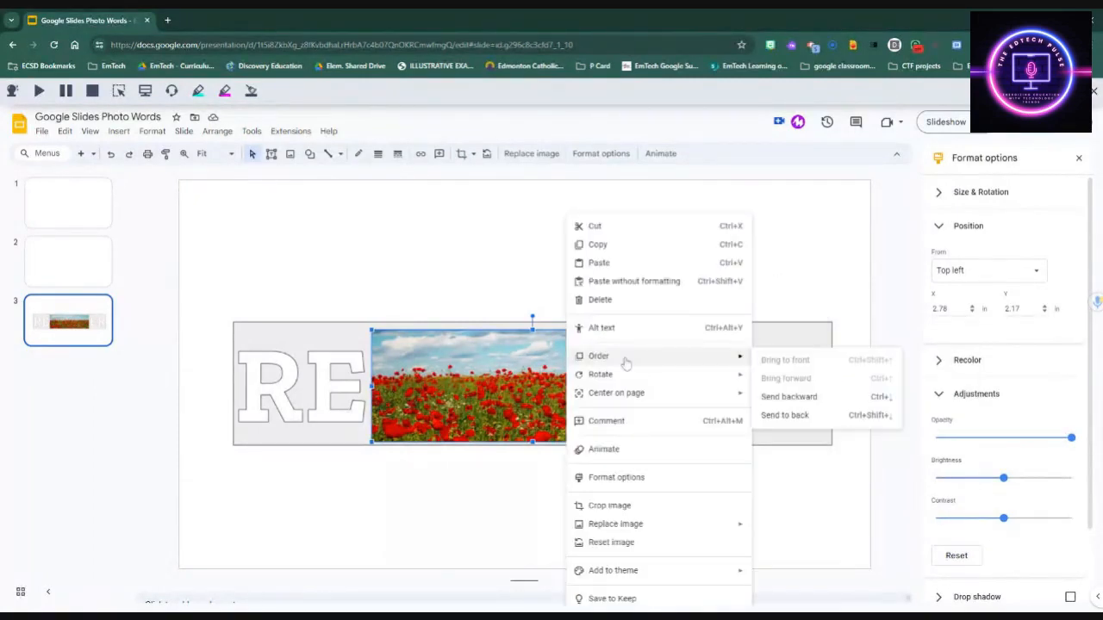
pyautogui.click(789, 415)
pyautogui.click(467, 239)
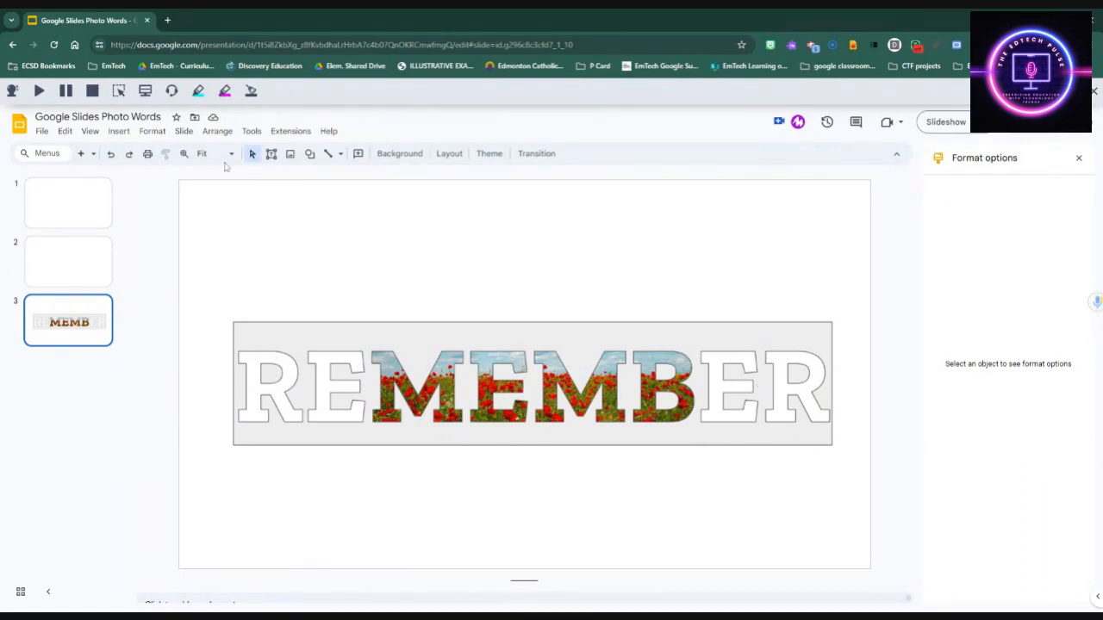
# Step: Draw a rectangle over the RE letters and fill it solid black
pyautogui.click(119, 131)
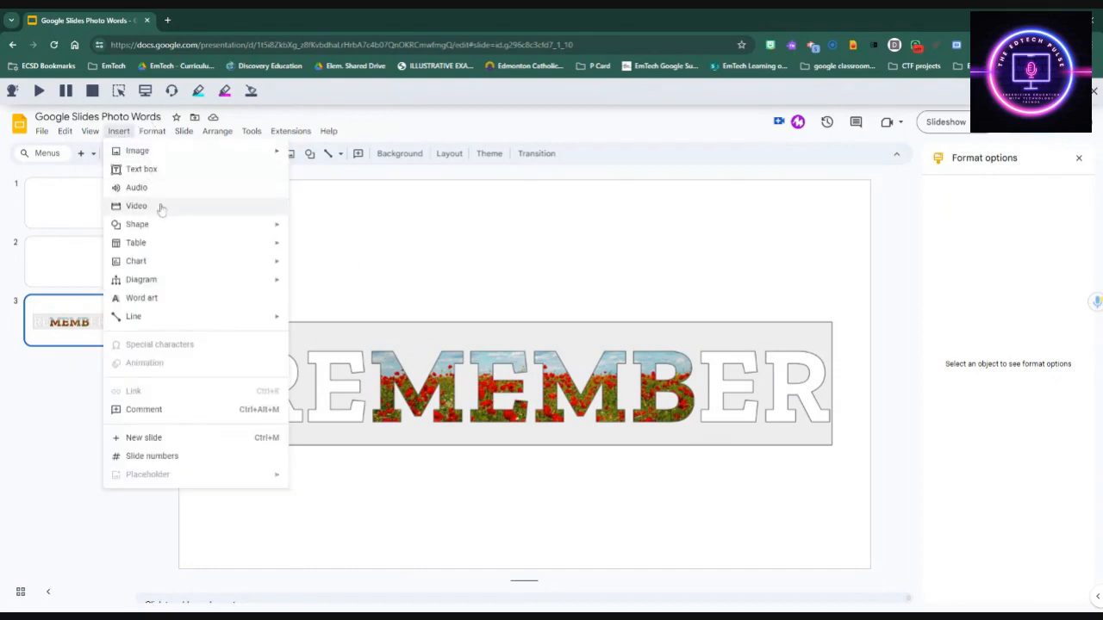
pyautogui.moveTo(171, 231)
pyautogui.moveTo(377, 234)
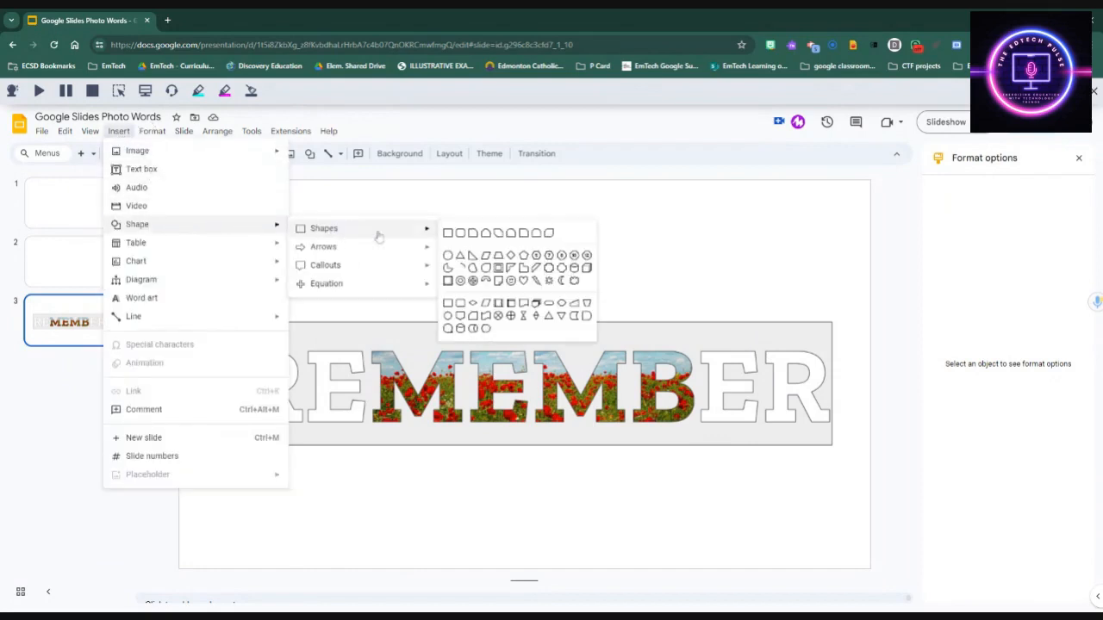
pyautogui.click(449, 239)
pyautogui.moveTo(233, 246); pyautogui.dragTo(369, 348)
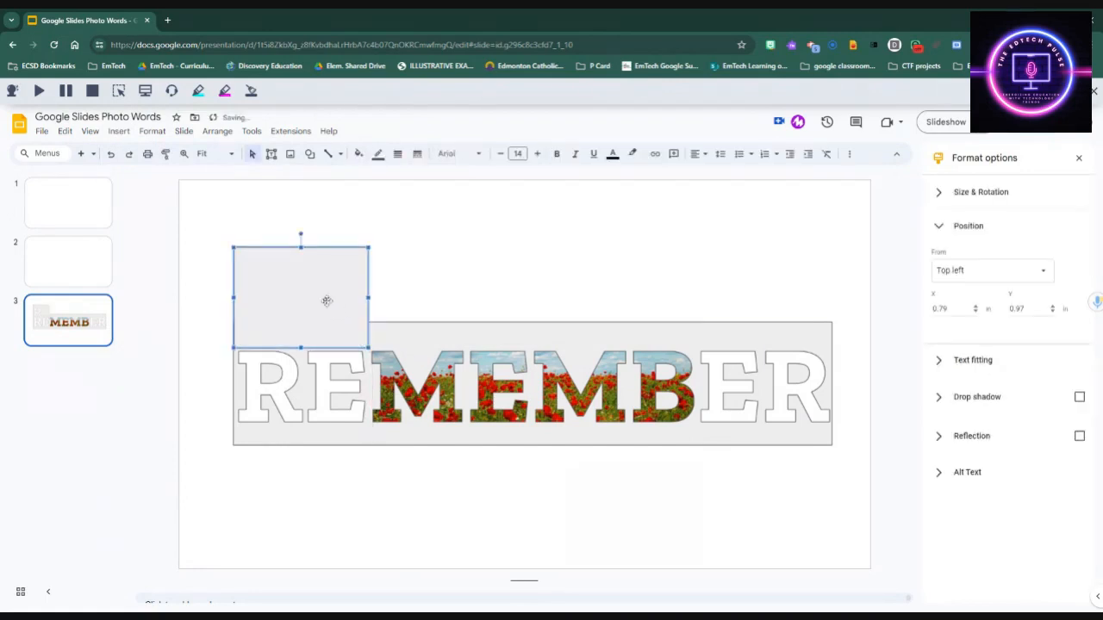
pyautogui.moveTo(302, 283); pyautogui.dragTo(308, 367)
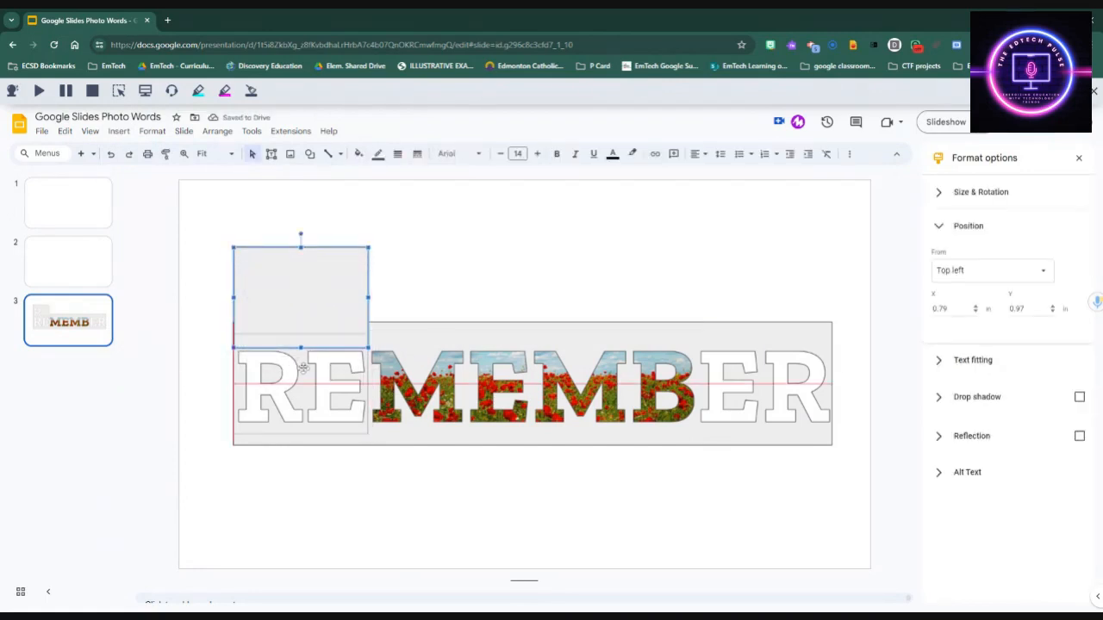
pyautogui.click(358, 153)
pyautogui.click(362, 212)
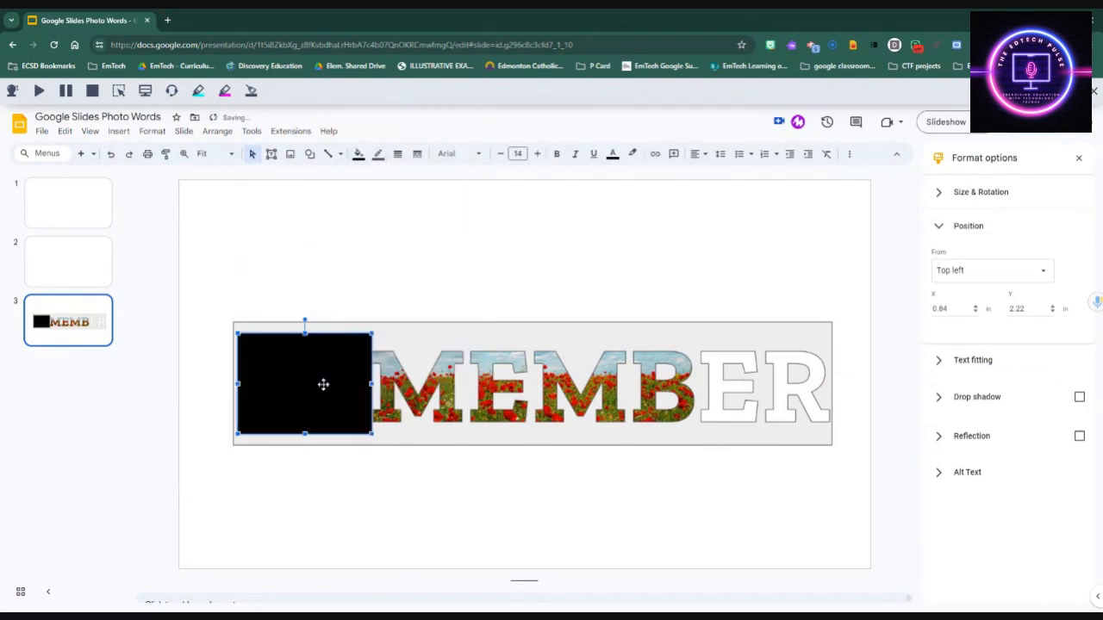
# Step: Try sending the black rectangle to the back, undo that, then copy the rectangle
pyautogui.rightClick(305, 370)
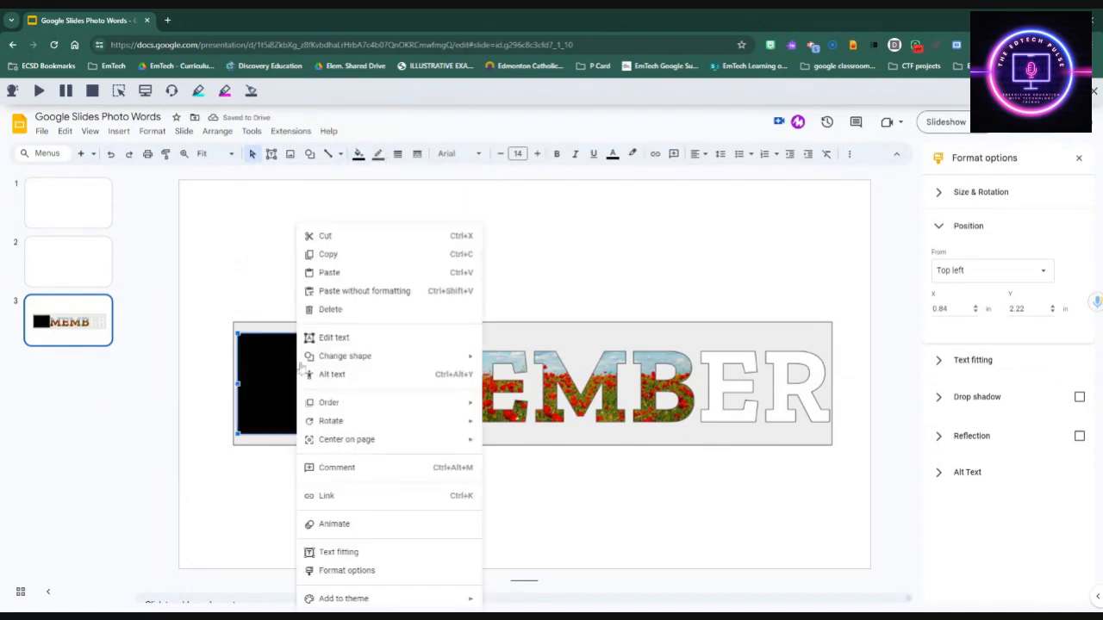
pyautogui.moveTo(351, 420)
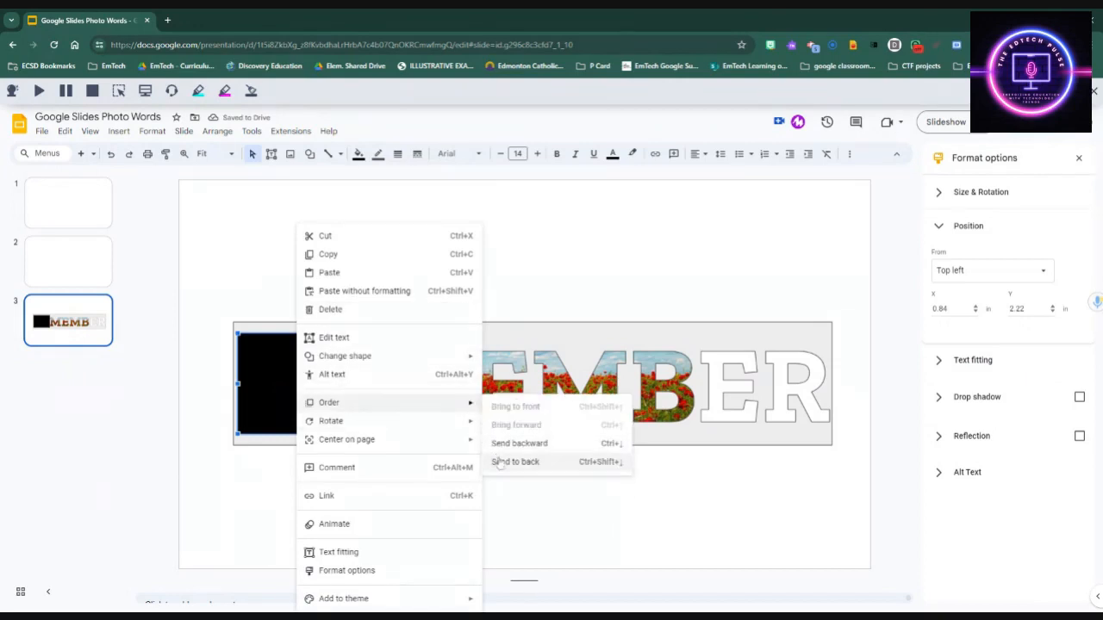
pyautogui.click(499, 463)
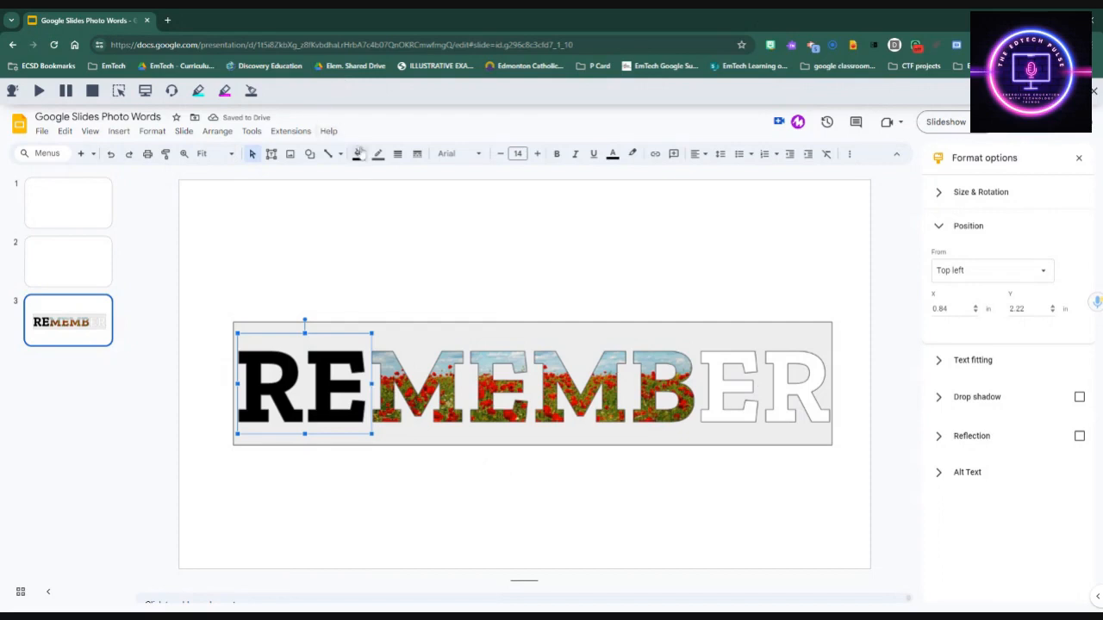
pyautogui.click(297, 364)
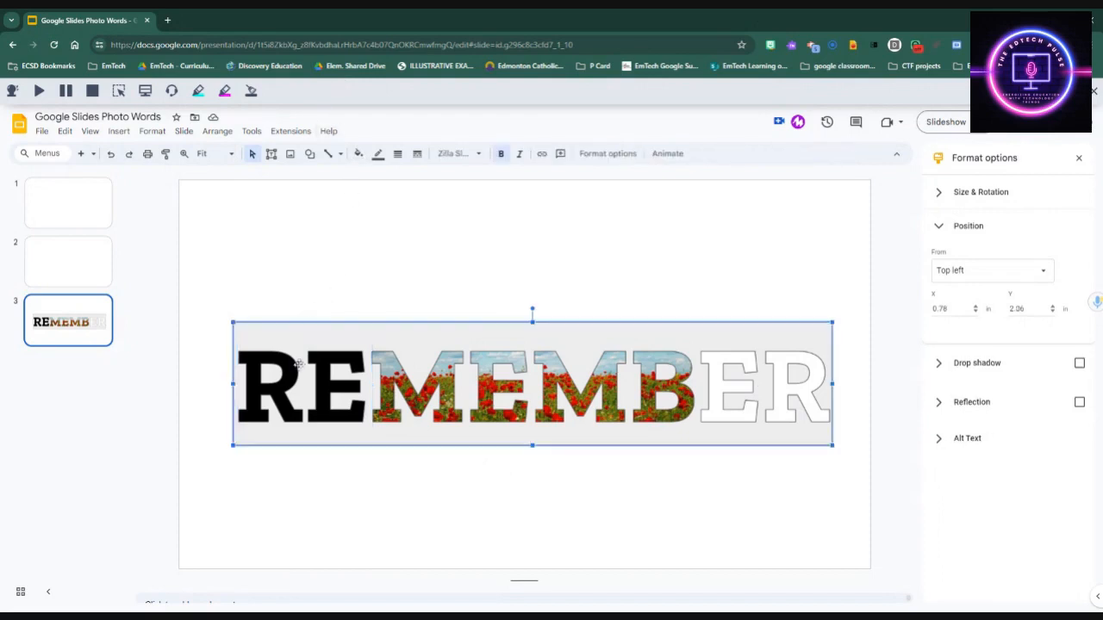
pyautogui.click(111, 154)
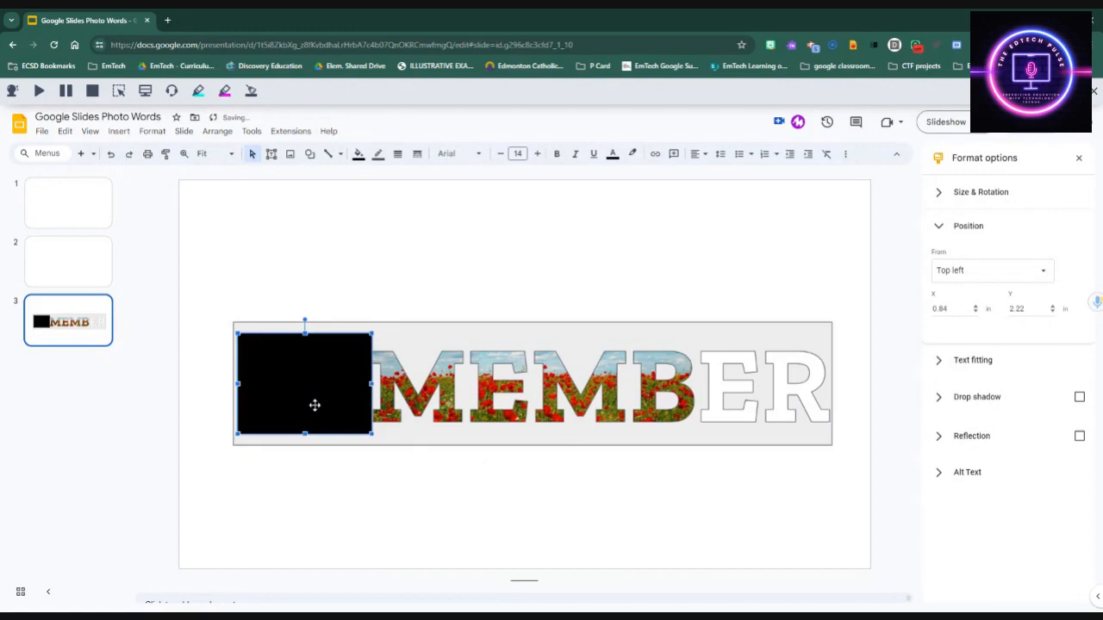
pyautogui.rightClick(315, 405)
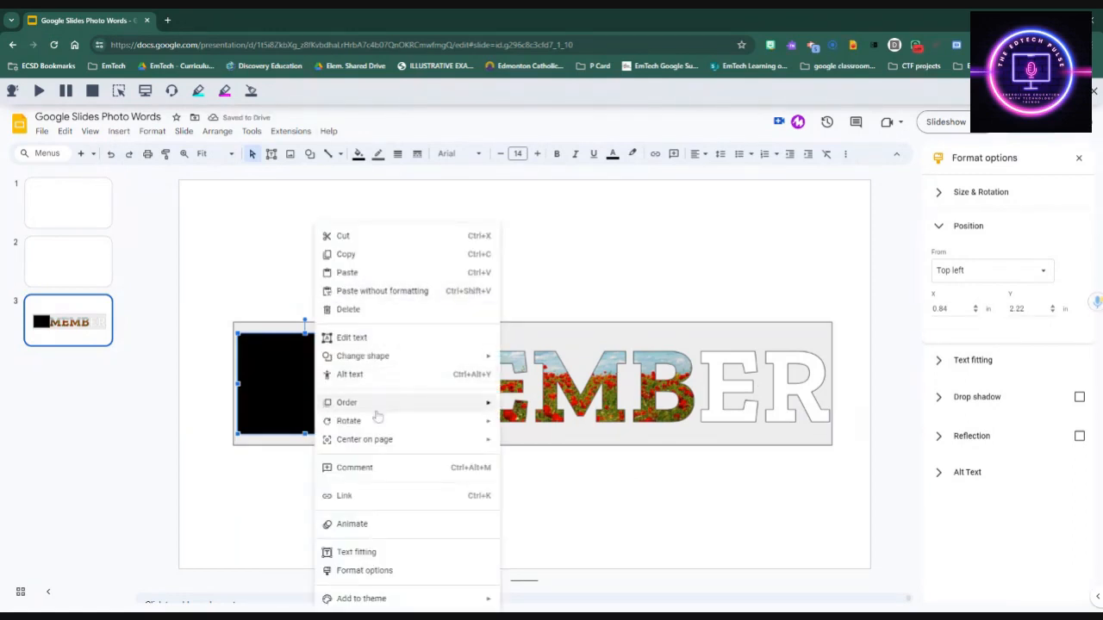
pyautogui.click(389, 254)
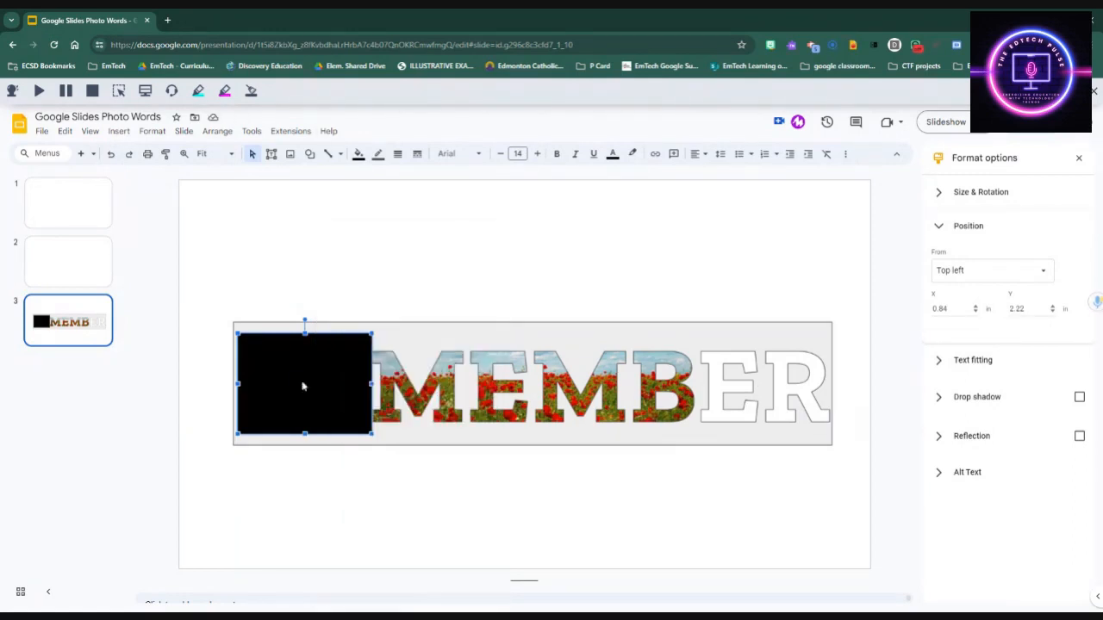
# Step: Move the black rectangle over ER and place a duplicate over RE
pyautogui.moveTo(302, 387); pyautogui.dragTo(764, 389)
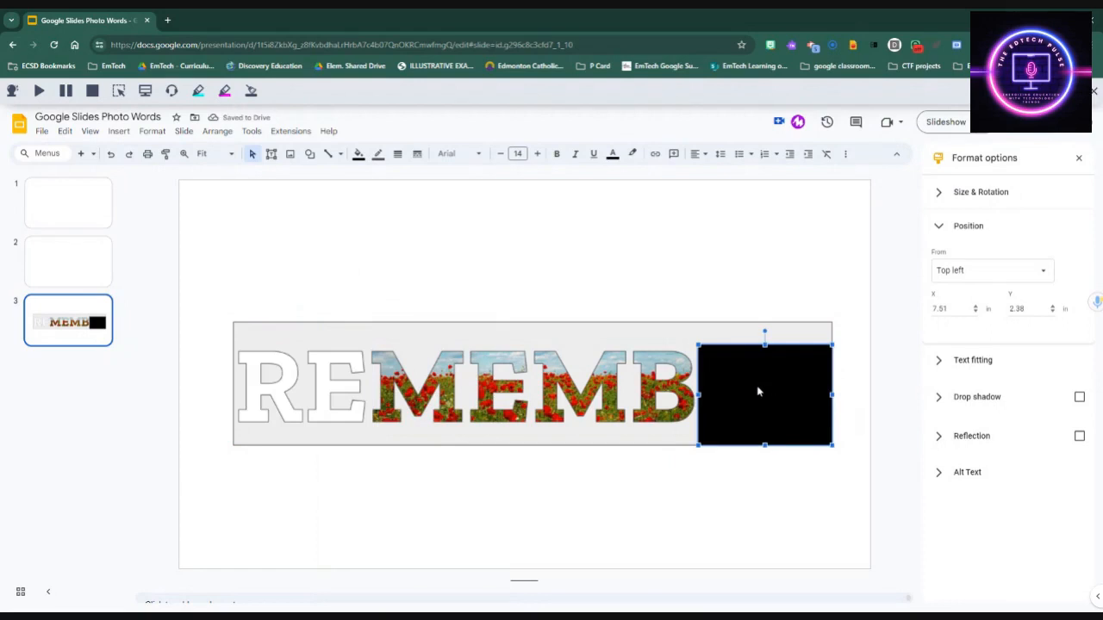
pyautogui.hotkey('ctrl', 'd')
pyautogui.moveTo(758, 388); pyautogui.dragTo(297, 375)
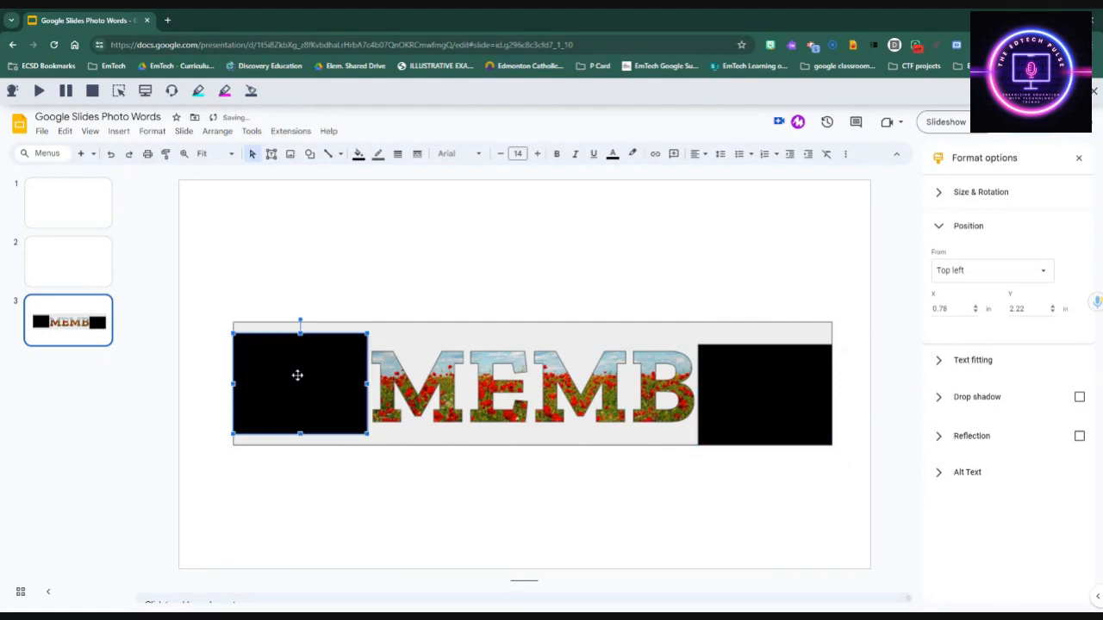
# Step: Send both black rectangles to the back, behind the RE and ER letters
pyautogui.rightClick(267, 405)
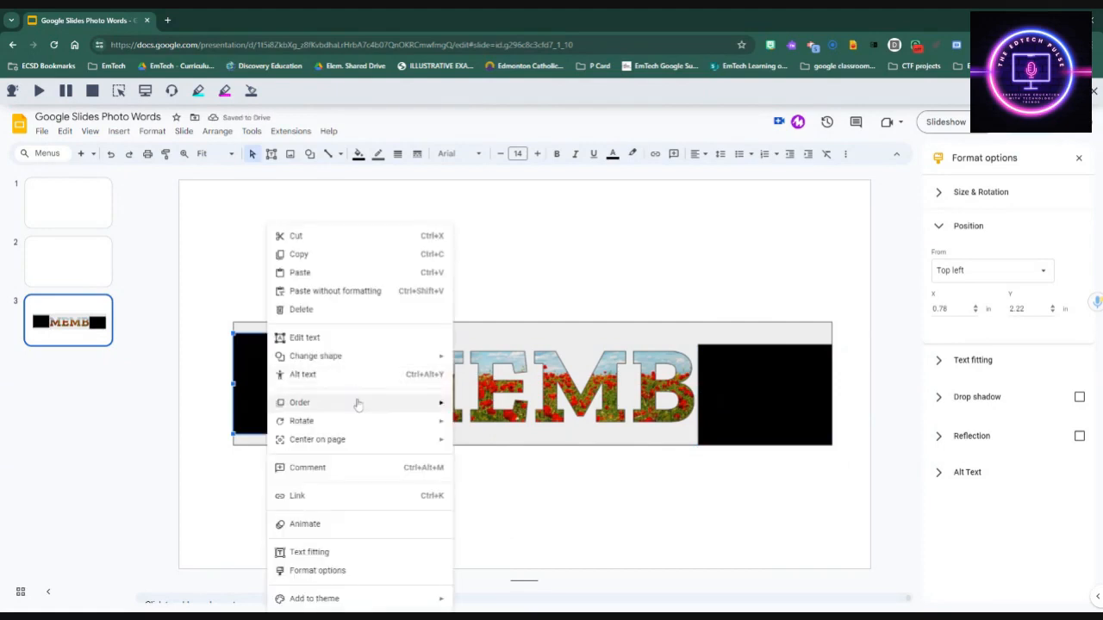
pyautogui.moveTo(357, 402)
pyautogui.click(500, 459)
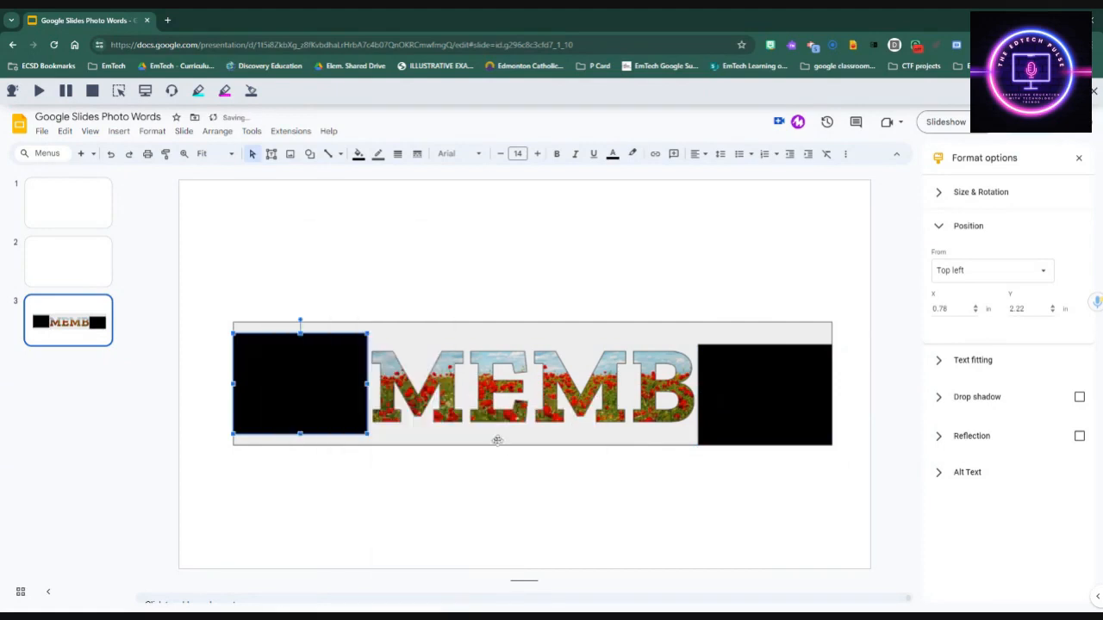
pyautogui.rightClick(357, 395)
pyautogui.moveTo(438, 402)
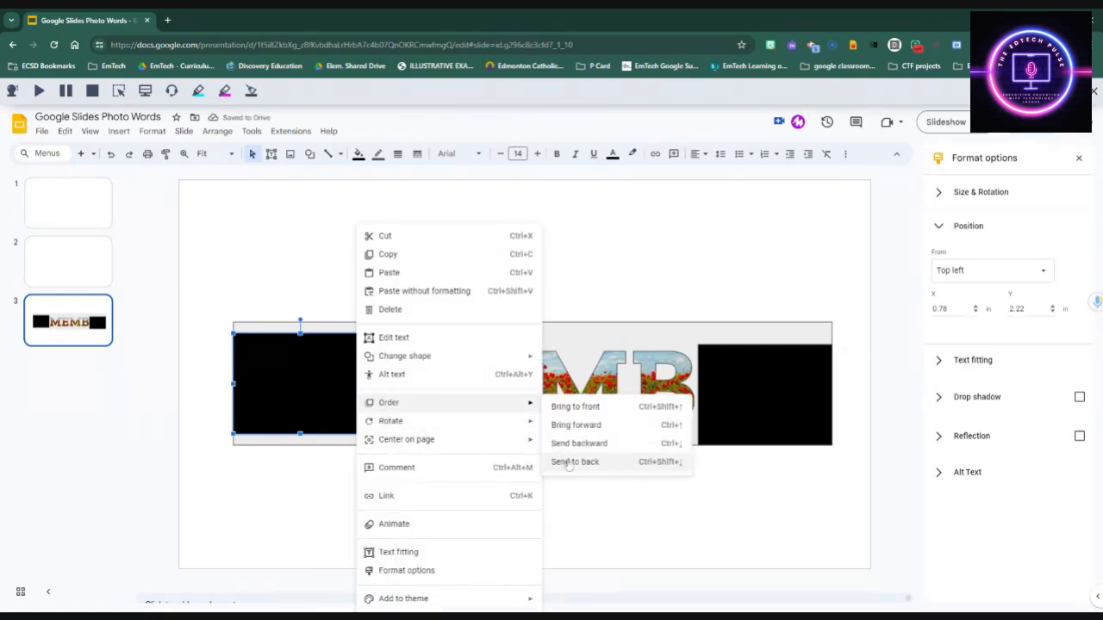
pyautogui.click(569, 462)
pyautogui.rightClick(778, 406)
pyautogui.moveTo(840, 405)
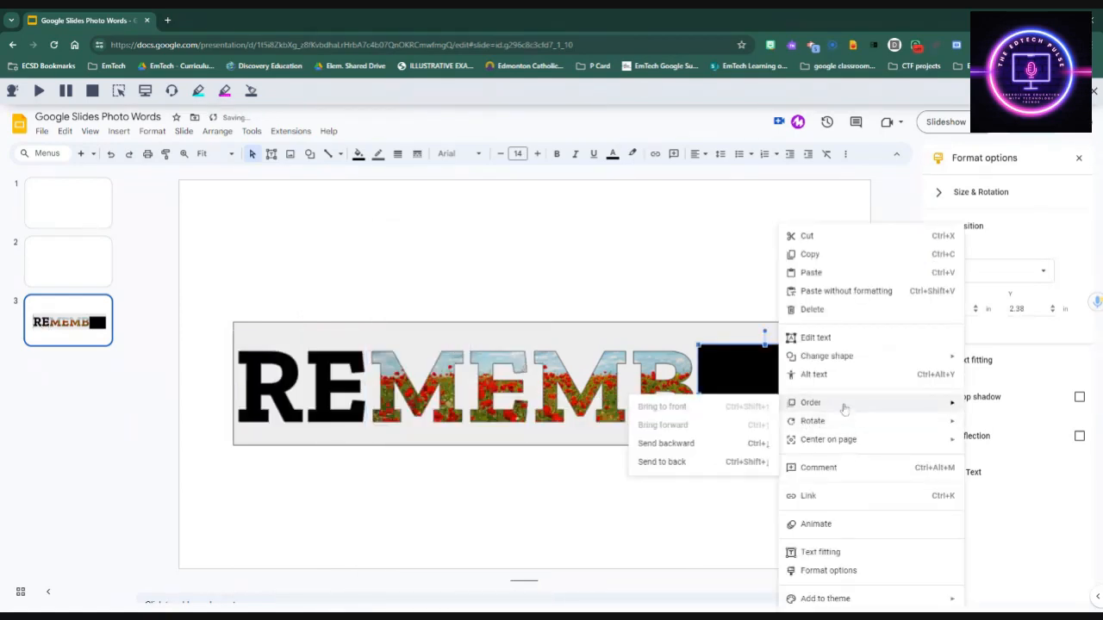
pyautogui.click(705, 461)
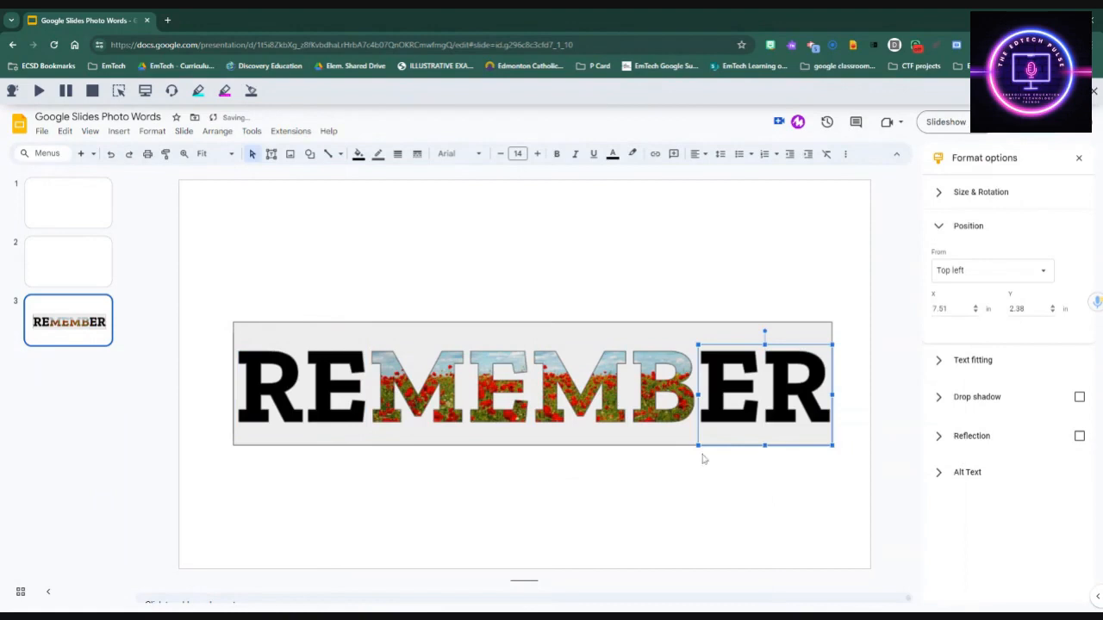
pyautogui.click(415, 514)
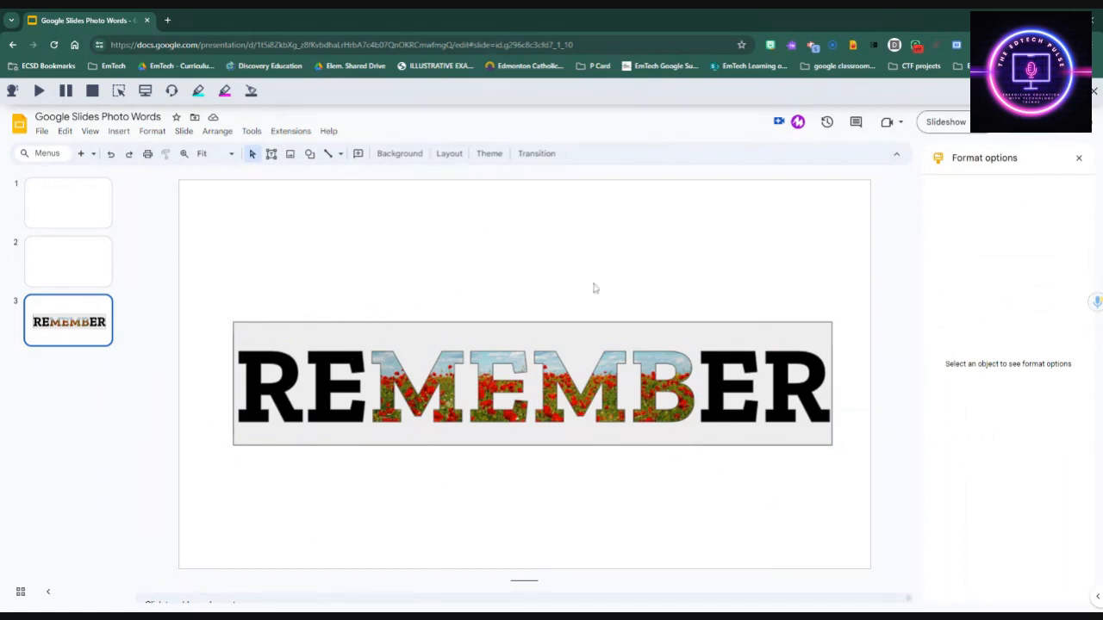
# Step: Give the REMEMBER image a white fill and a white border, then deselect it
pyautogui.click(495, 354)
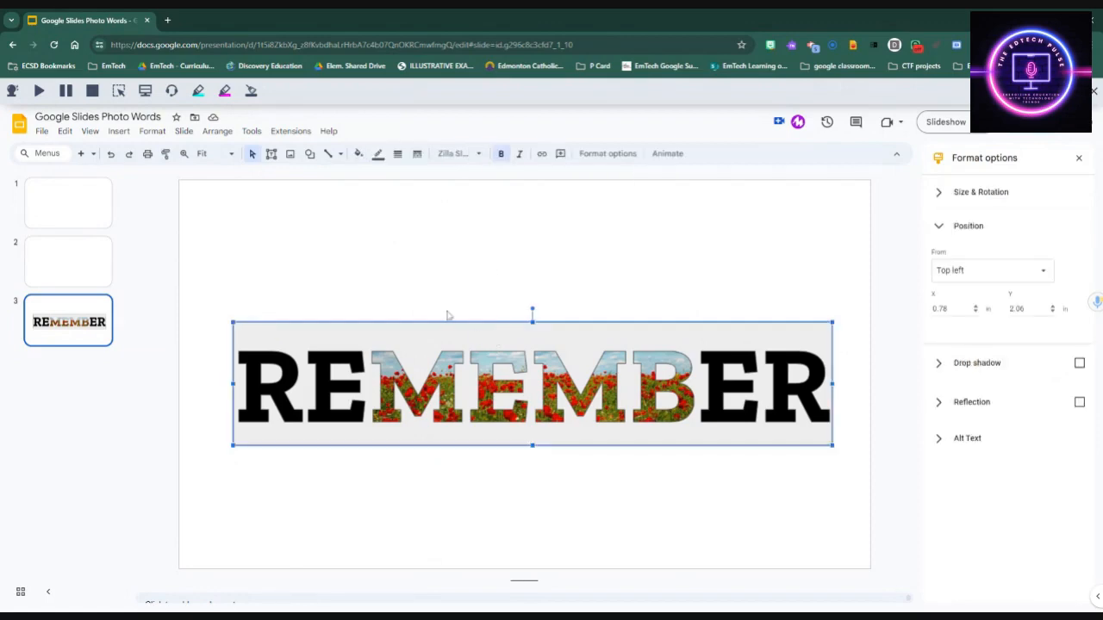
pyautogui.click(358, 153)
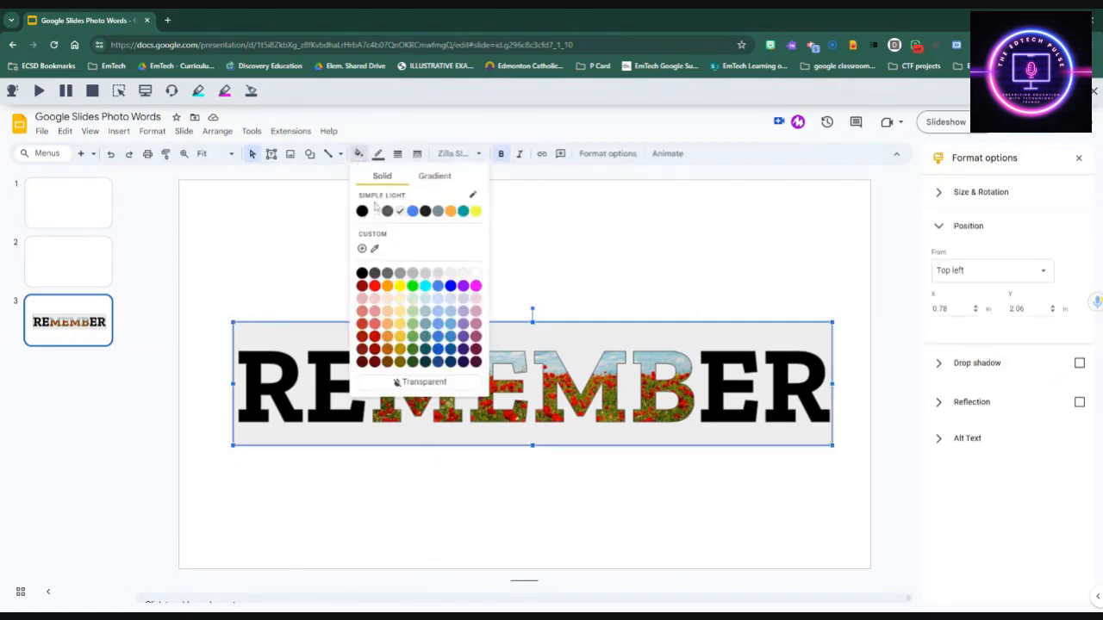
pyautogui.click(374, 212)
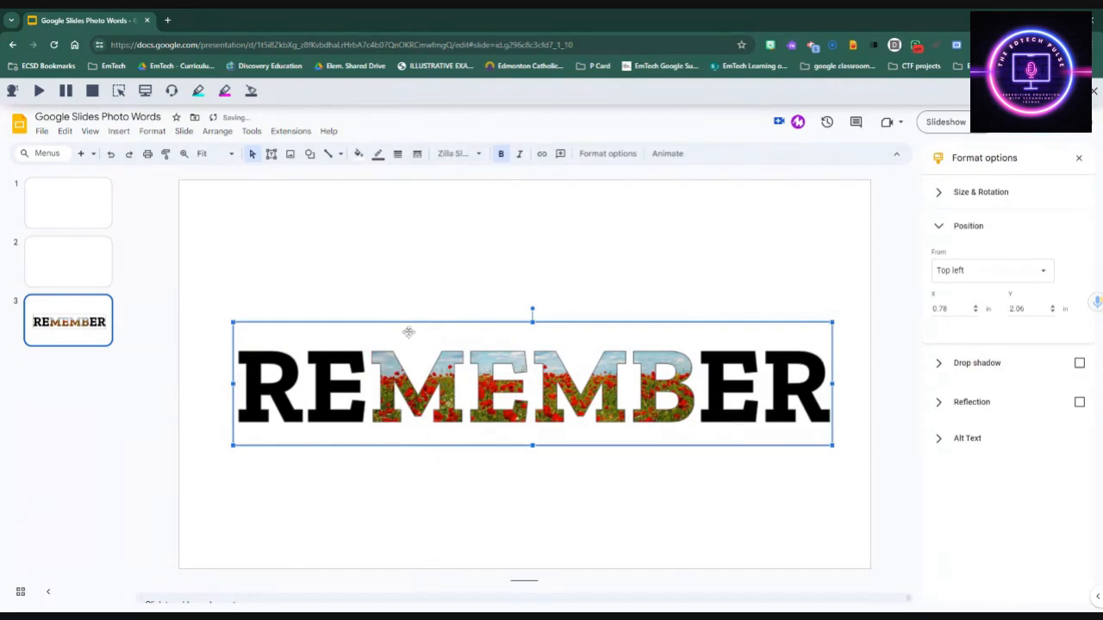
pyautogui.click(378, 153)
pyautogui.click(394, 193)
pyautogui.click(430, 271)
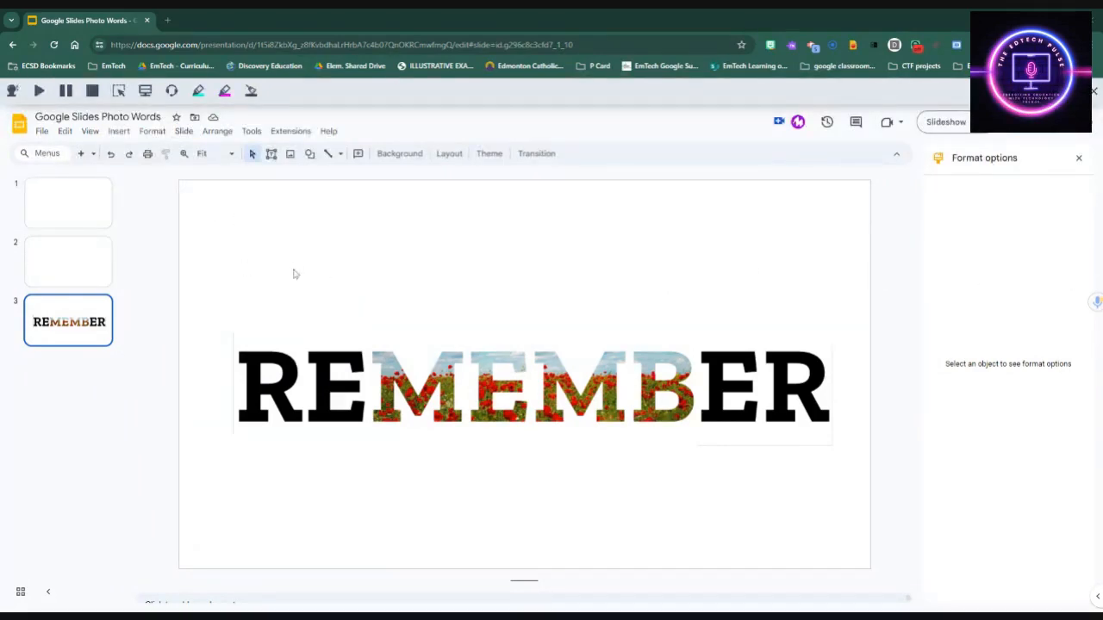
# Step: Download the current REMEMBER slide as a PNG image (.png)
pyautogui.click(41, 133)
pyautogui.moveTo(75, 279)
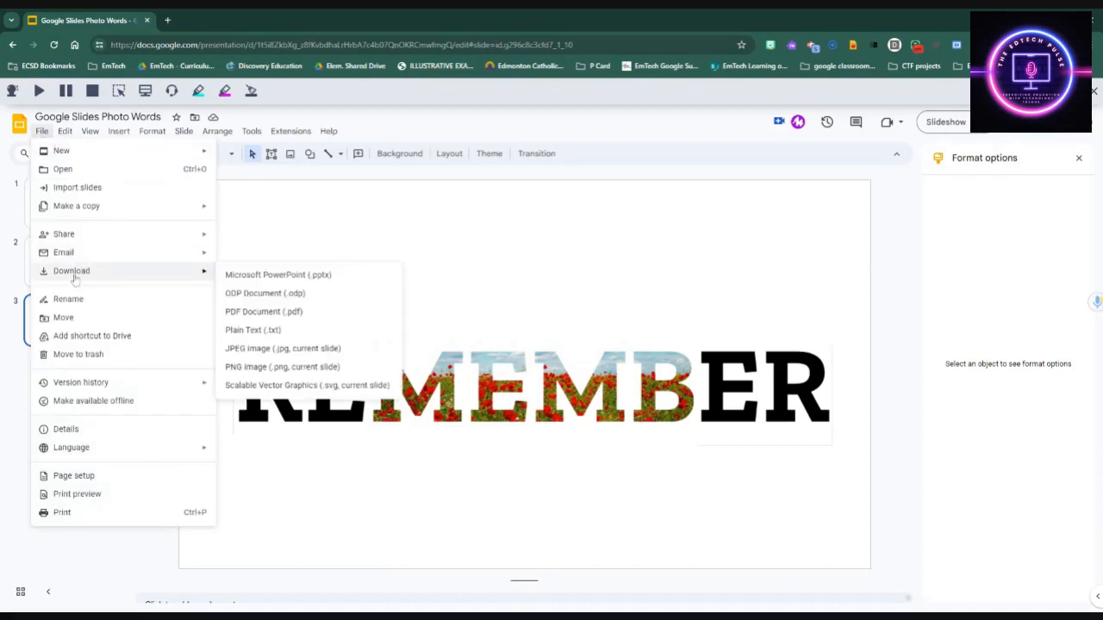
pyautogui.click(249, 367)
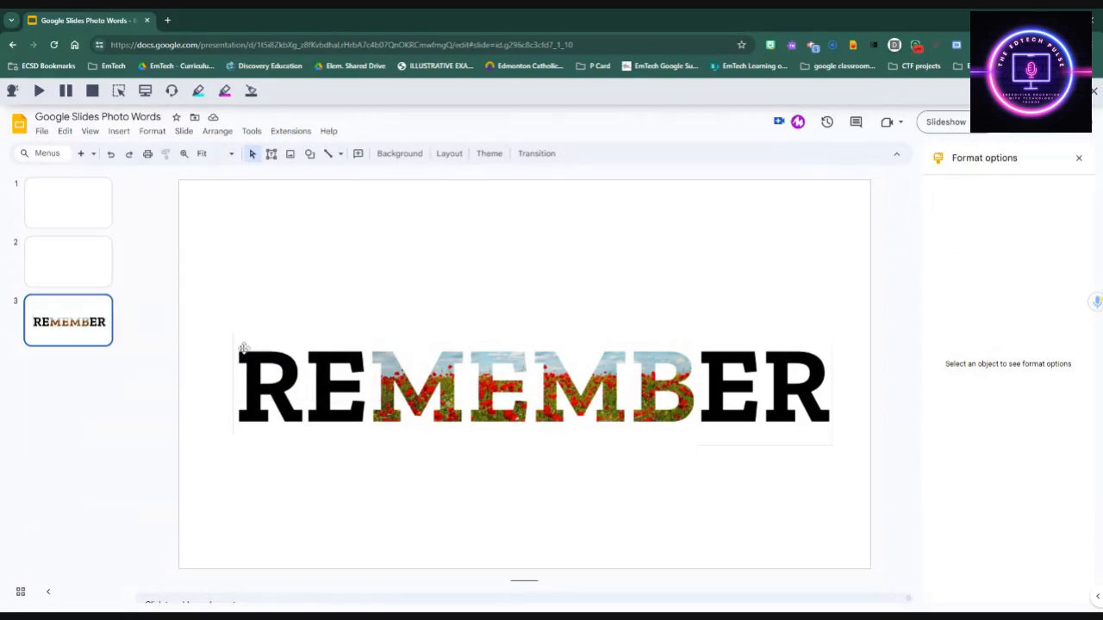